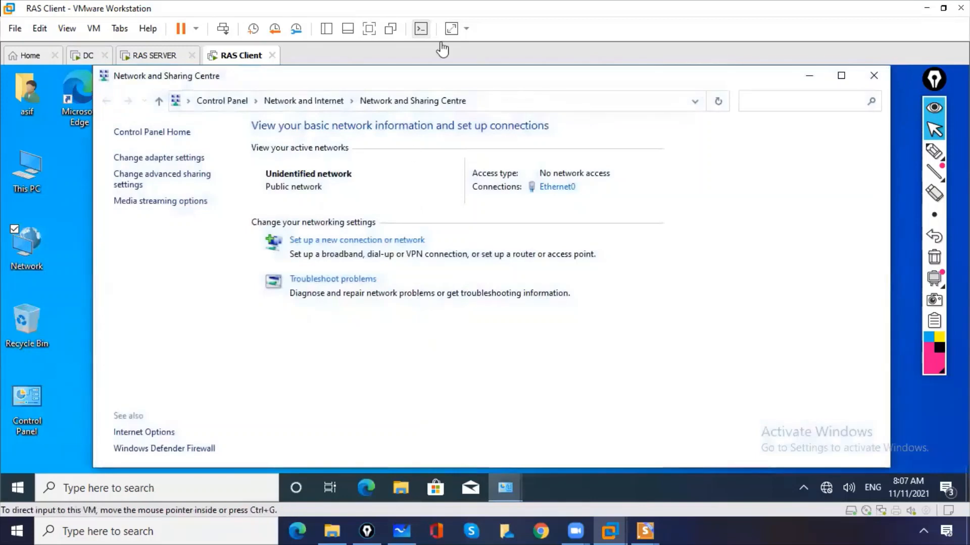
# - Launch the 'Set up a new connection or network' wizard from Network and Sharing Centre
pyautogui.click(335, 241)
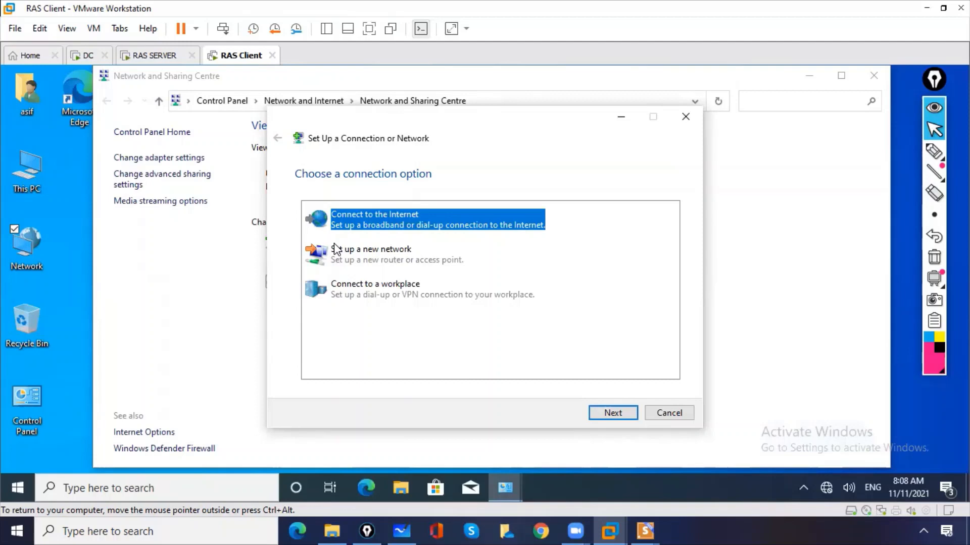
# - Choose a VPN connection to a workplace, skipping the internet connection setup for later
pyautogui.click(372, 298)
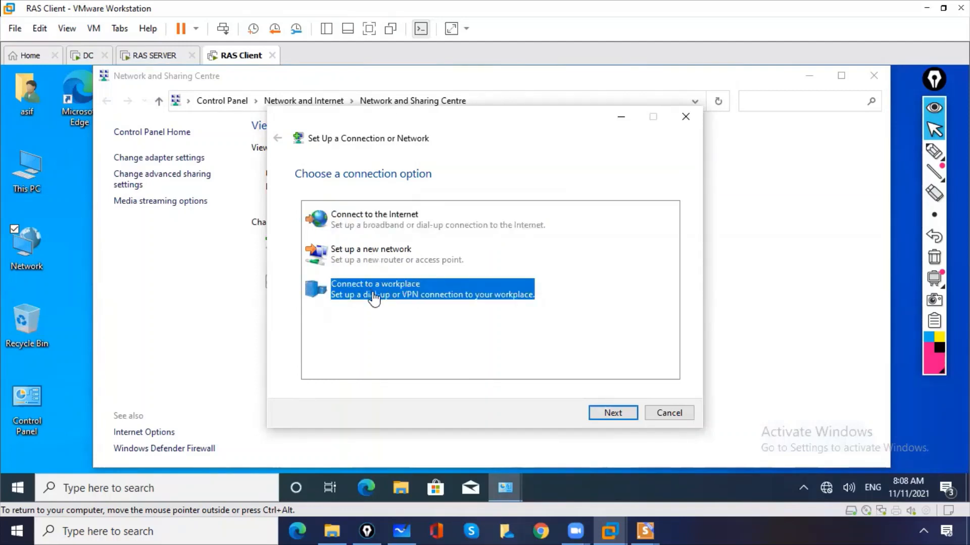
pyautogui.doubleClick(373, 298)
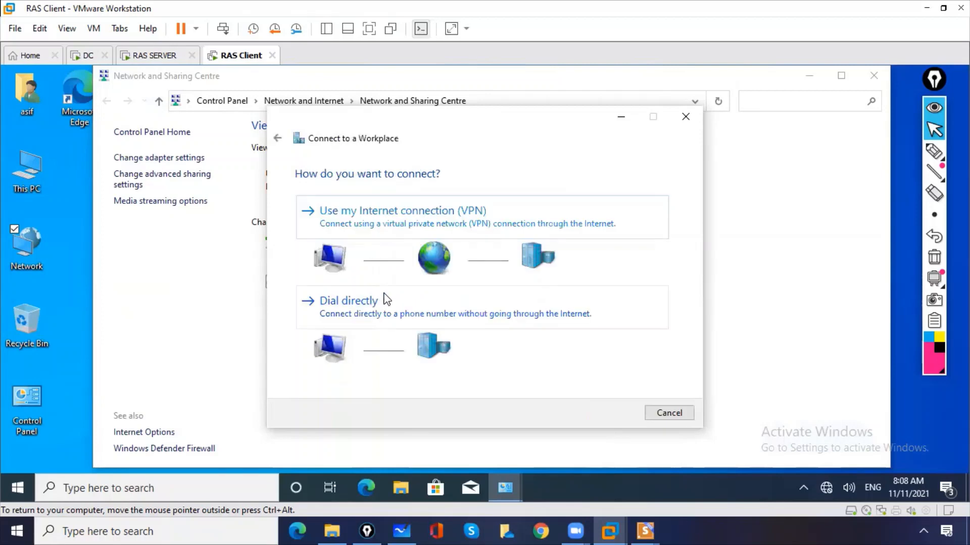
pyautogui.click(404, 223)
pyautogui.click(404, 223)
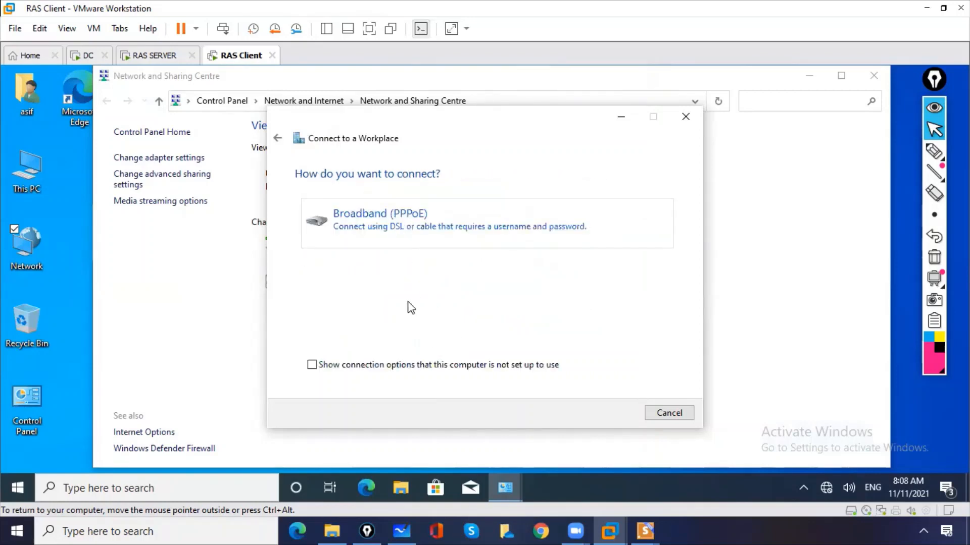
pyautogui.click(279, 140)
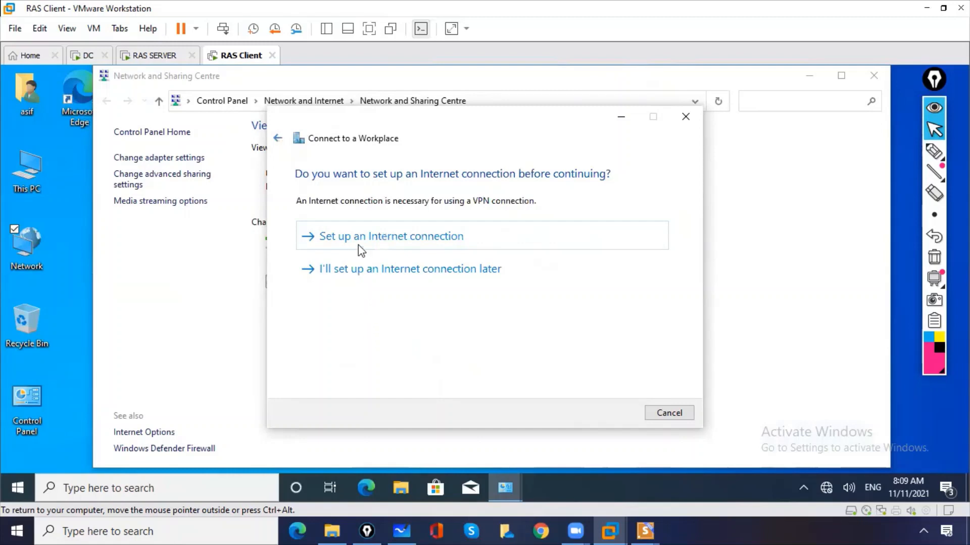
pyautogui.click(351, 271)
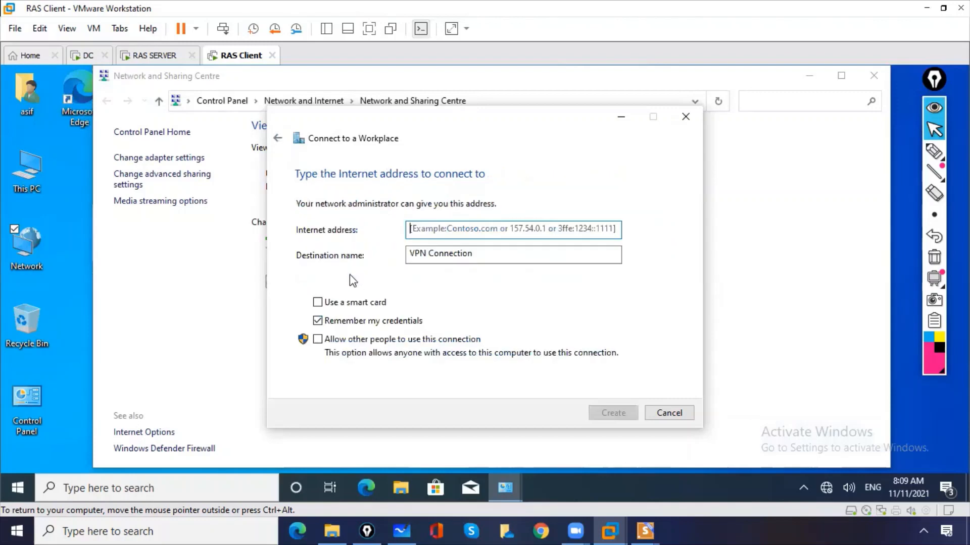
pyautogui.click(277, 140)
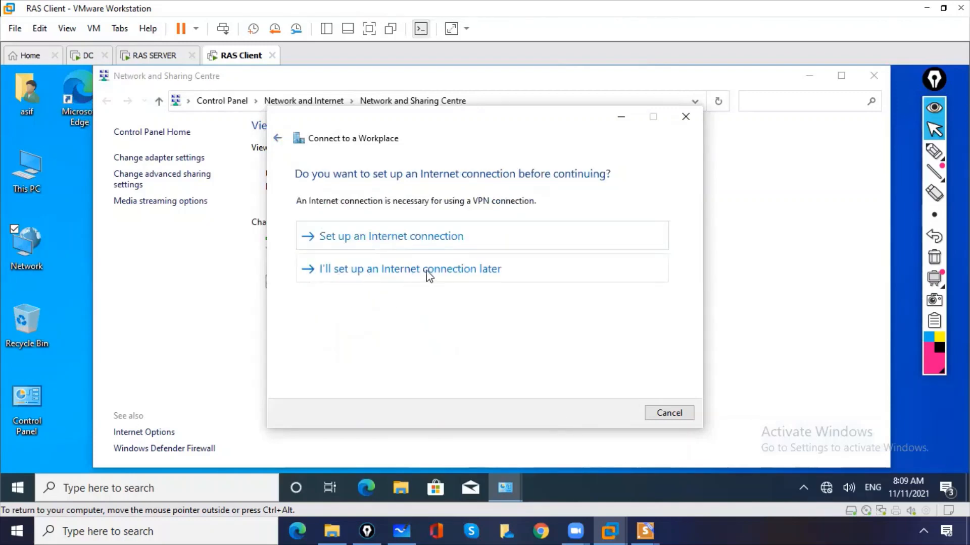
pyautogui.click(393, 271)
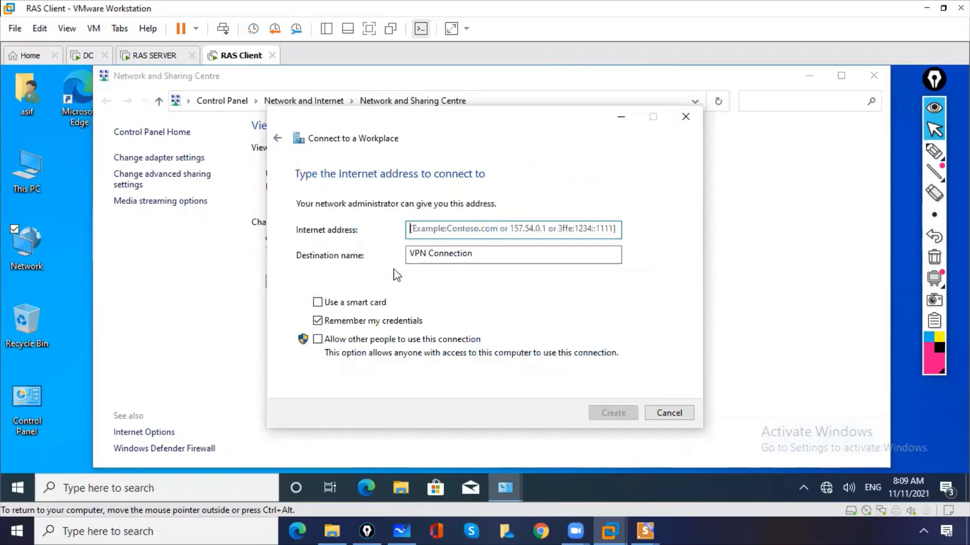
# - Enter 11.0.0.1 as the VPN server address and create the connection
pyautogui.click(456, 230)
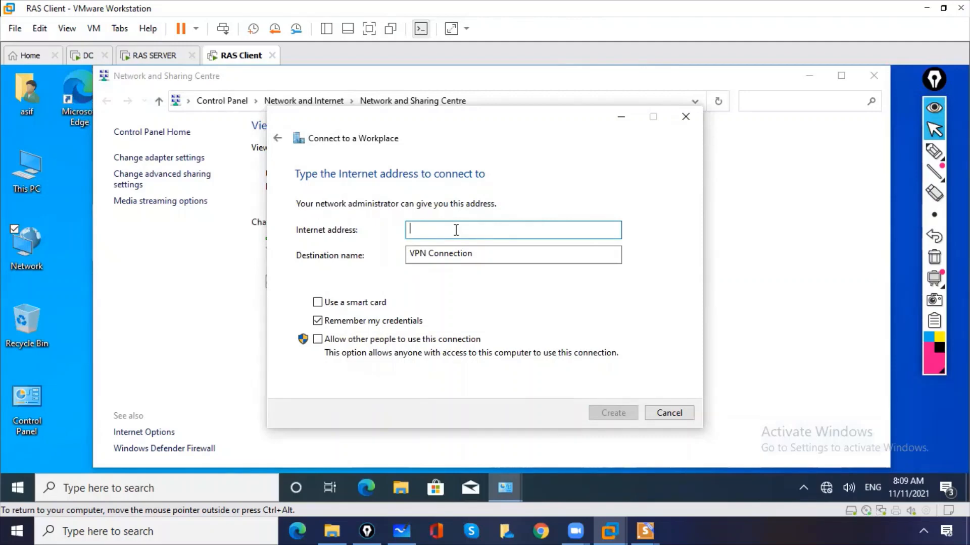
pyautogui.write('11.0.0.1')
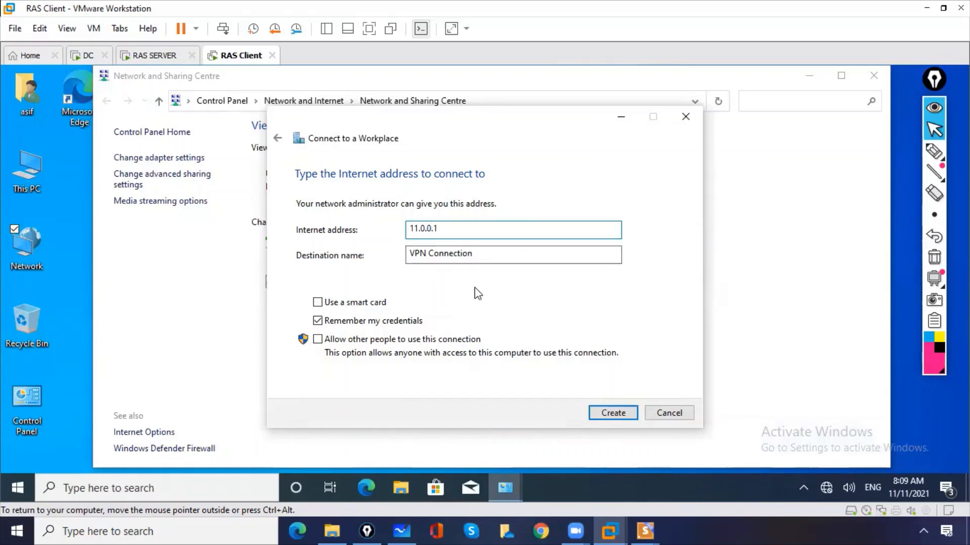
pyautogui.click(614, 414)
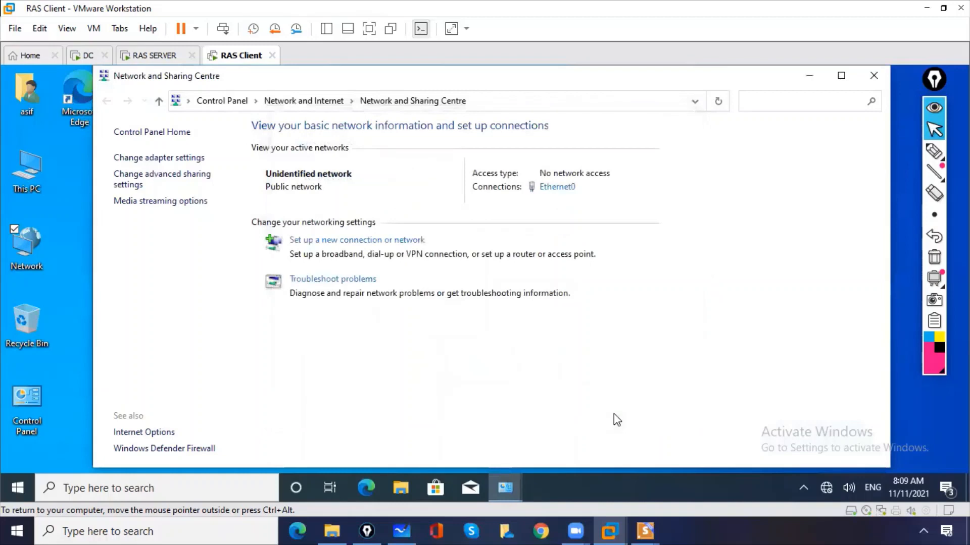
# - Minimise Network and Sharing Centre and bring up the Network Connections window
pyautogui.click(809, 76)
pyautogui.moveTo(505, 486)
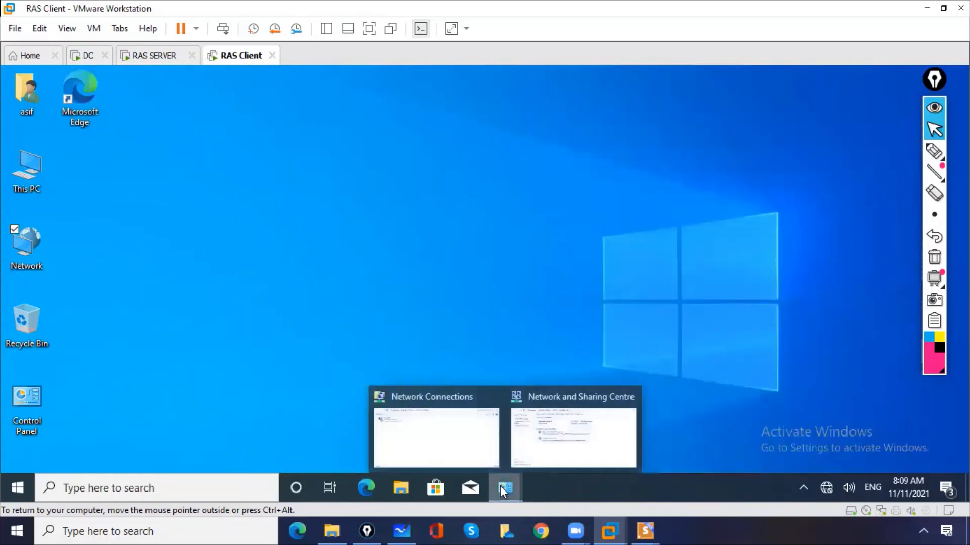
pyautogui.moveTo(553, 430)
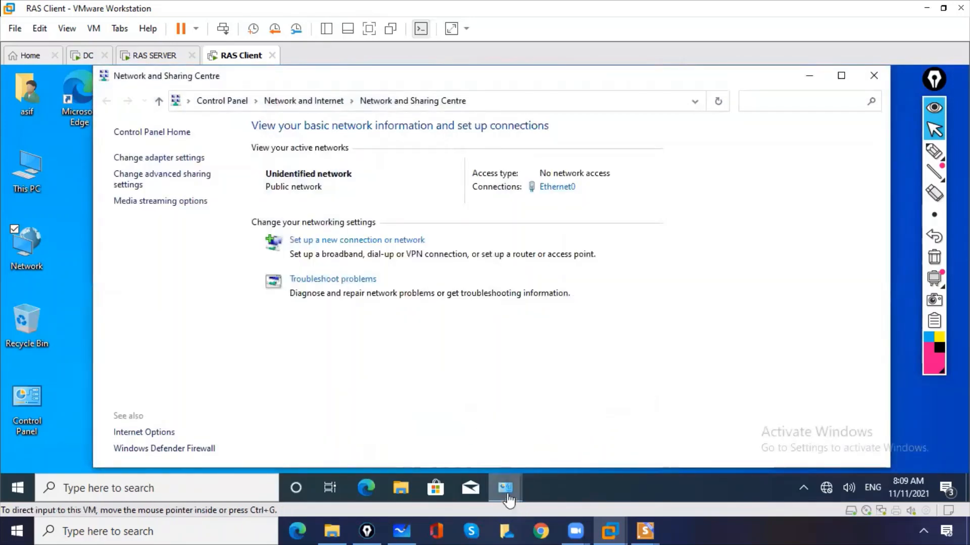
pyautogui.click(439, 417)
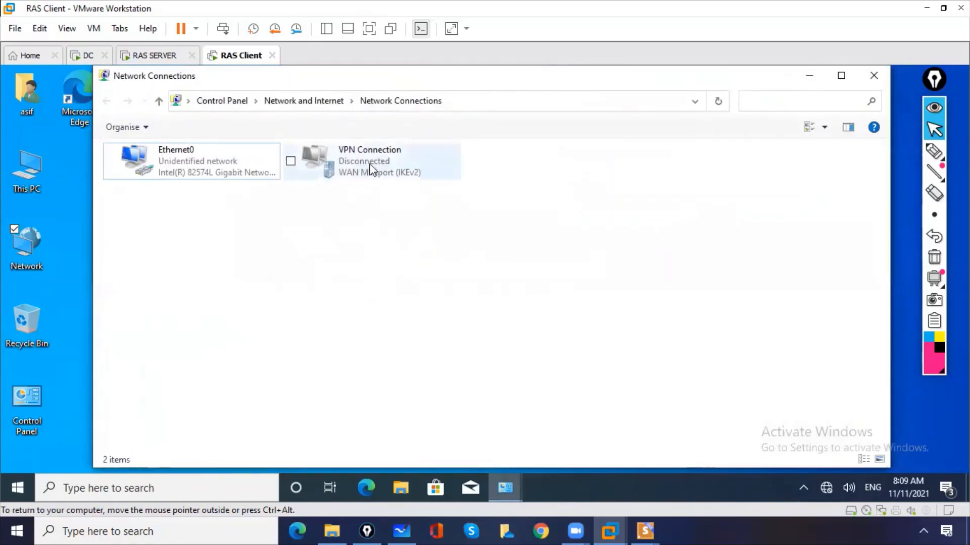
# - Use Connect / Disconnect on VPN Connection to show its entry in the network flyout
pyautogui.click(366, 168)
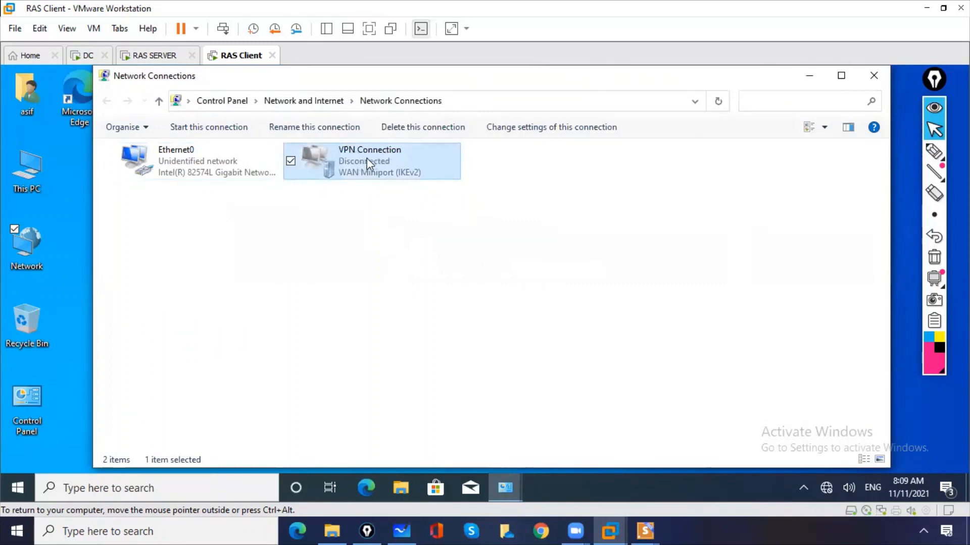
pyautogui.rightClick(365, 161)
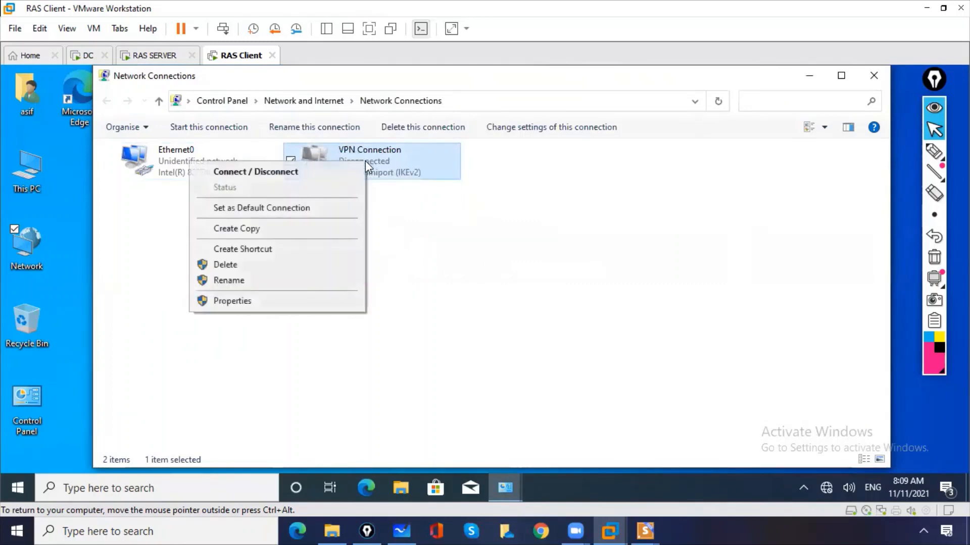
pyautogui.click(340, 173)
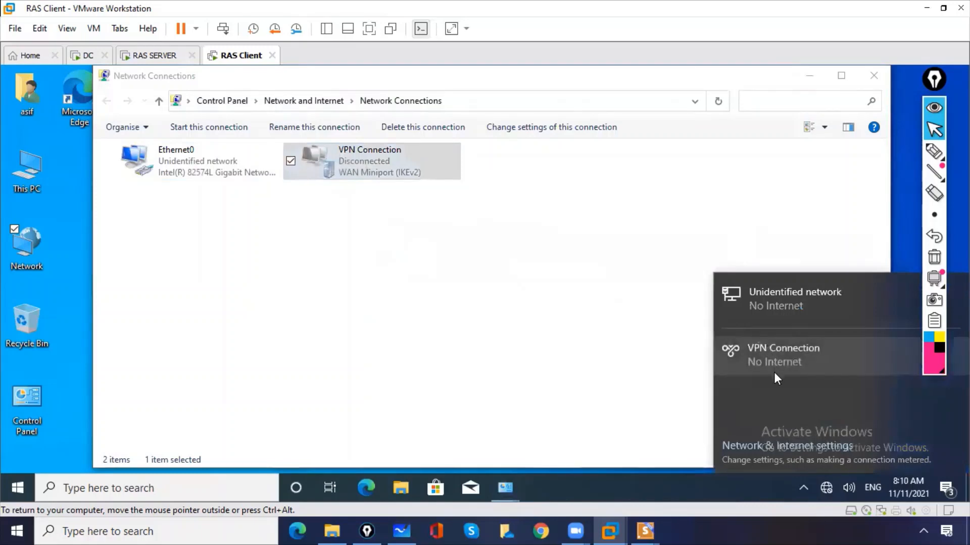
pyautogui.click(770, 362)
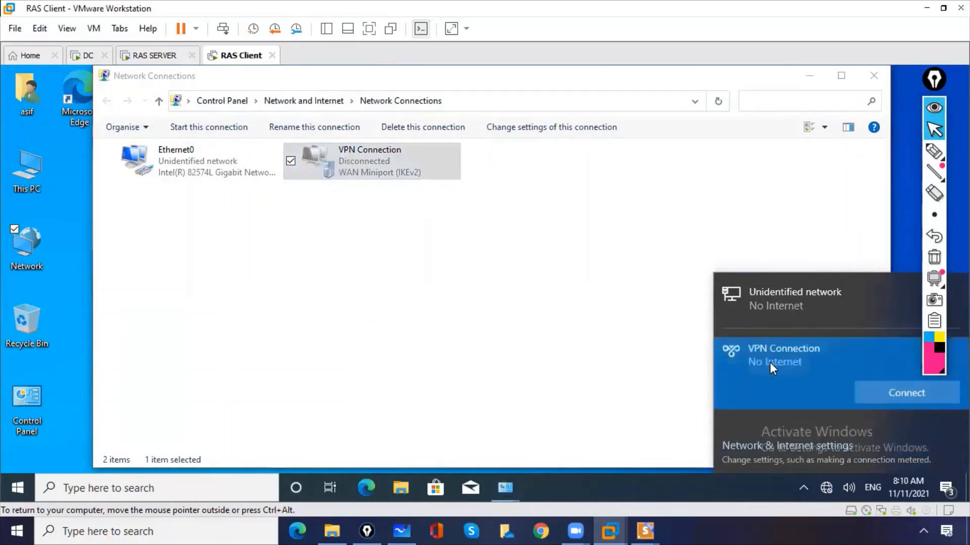
# - Connect the VPN, signing in with the administrator account's username and password
pyautogui.click(878, 393)
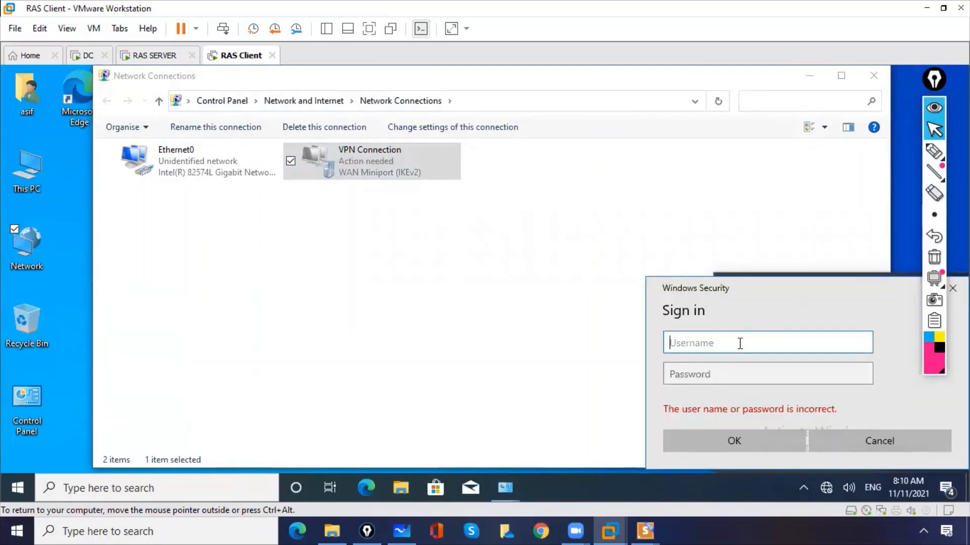
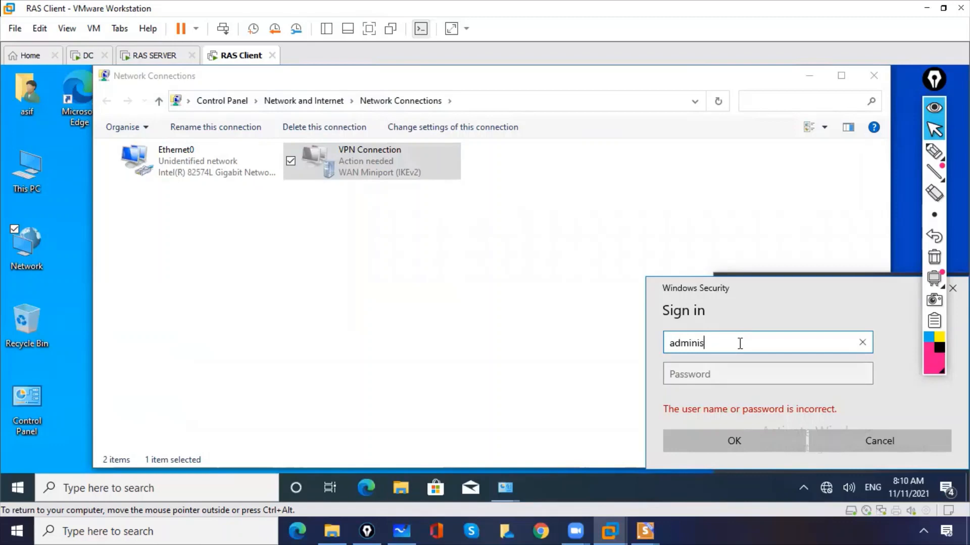
pyautogui.press('Tab')
pyautogui.write('•••••••')
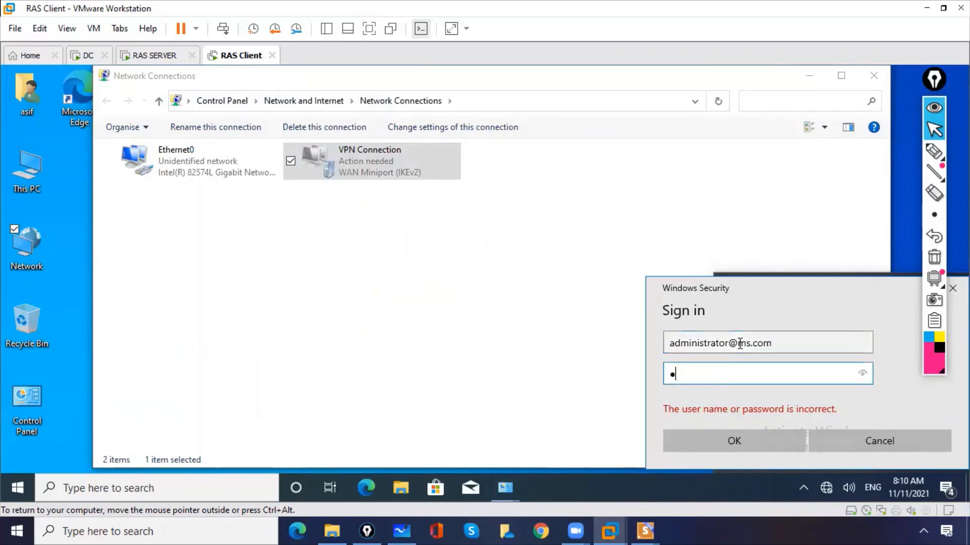
pyautogui.write('••')
pyautogui.click(865, 374)
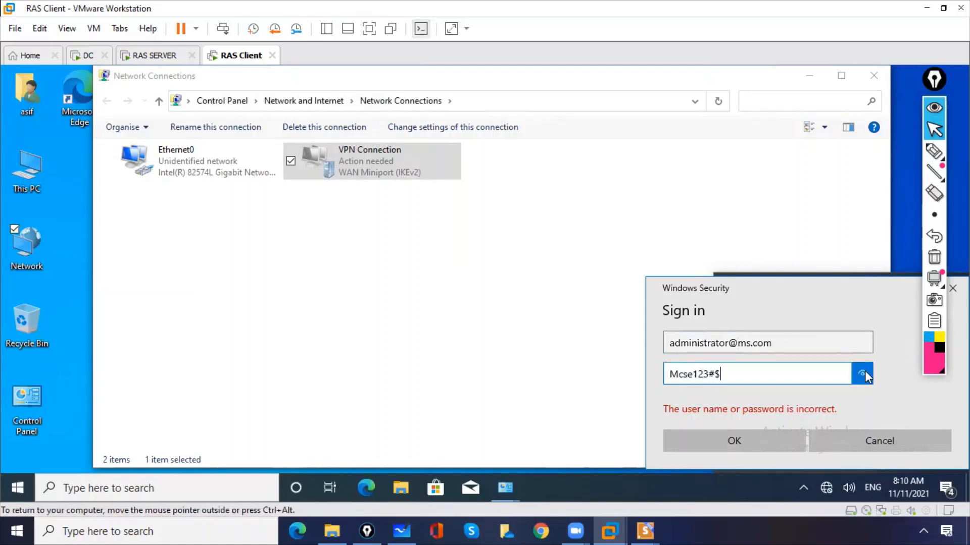
pyautogui.click(733, 441)
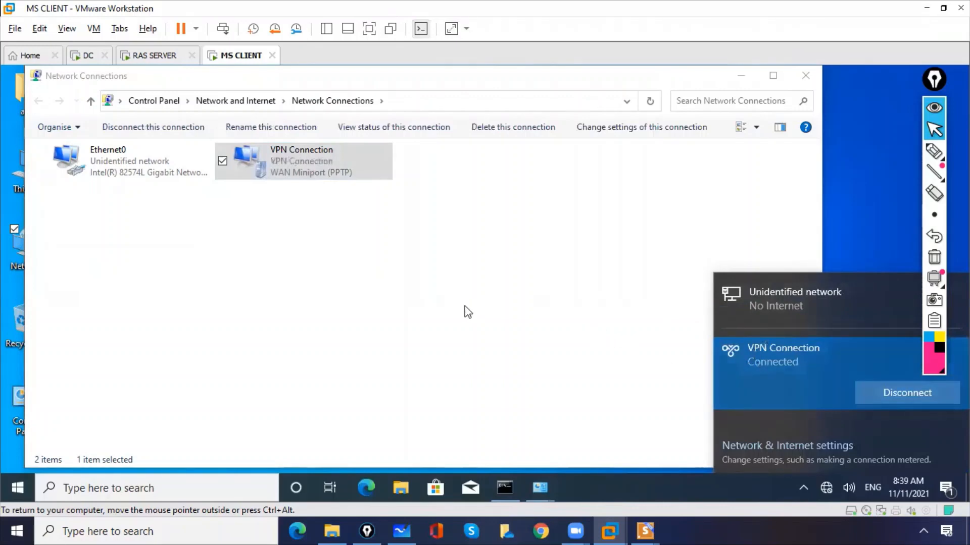
# - Open Command Prompt via cmd and ping 10.0.0.1, getting four replies
pyautogui.click(449, 305)
pyautogui.click(215, 489)
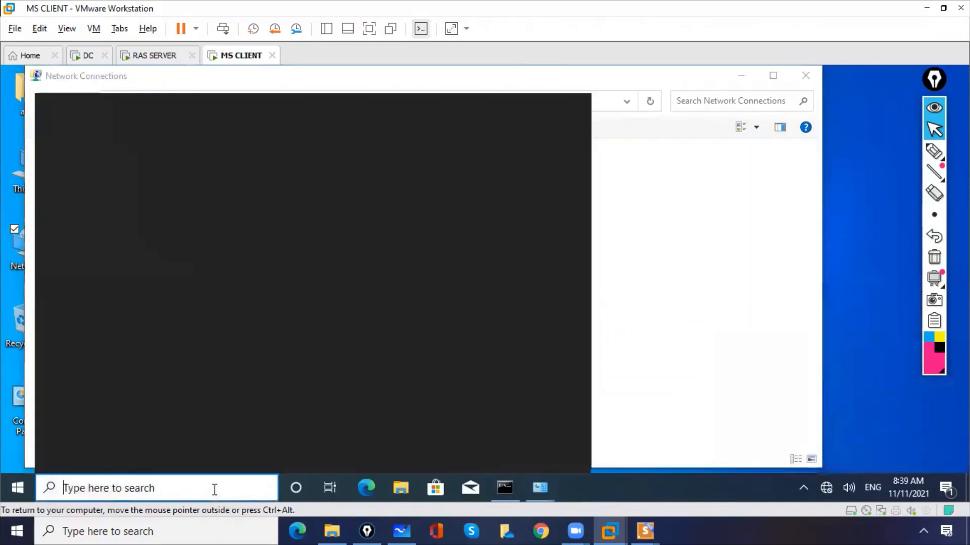
pyautogui.write('cmd')
pyautogui.press('Return')
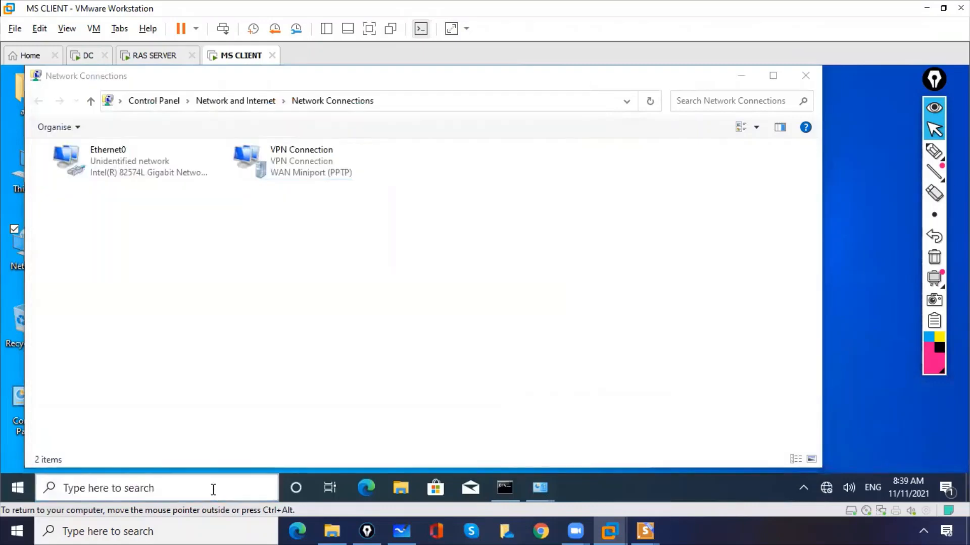
pyautogui.write('ping 1')
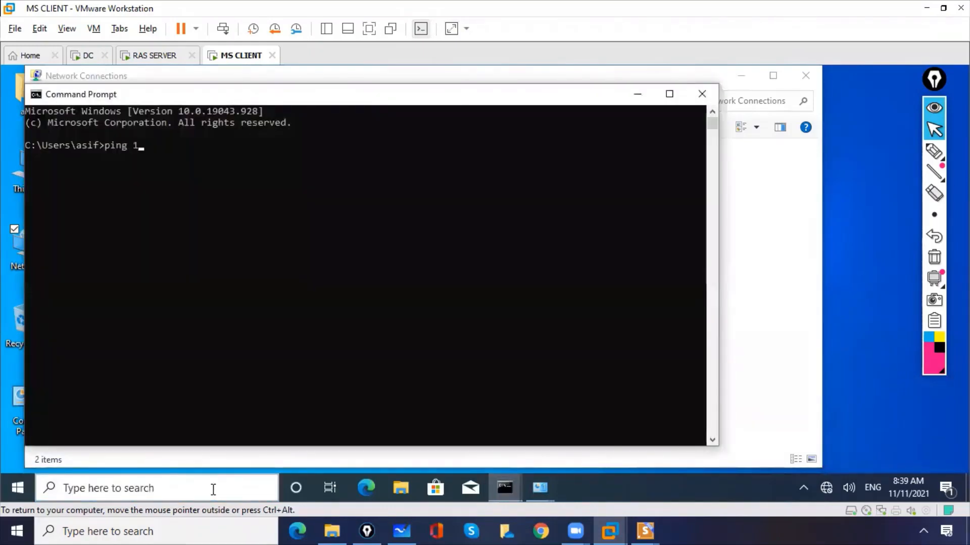
pyautogui.write('0.0.0.1')
pyautogui.press('Return')
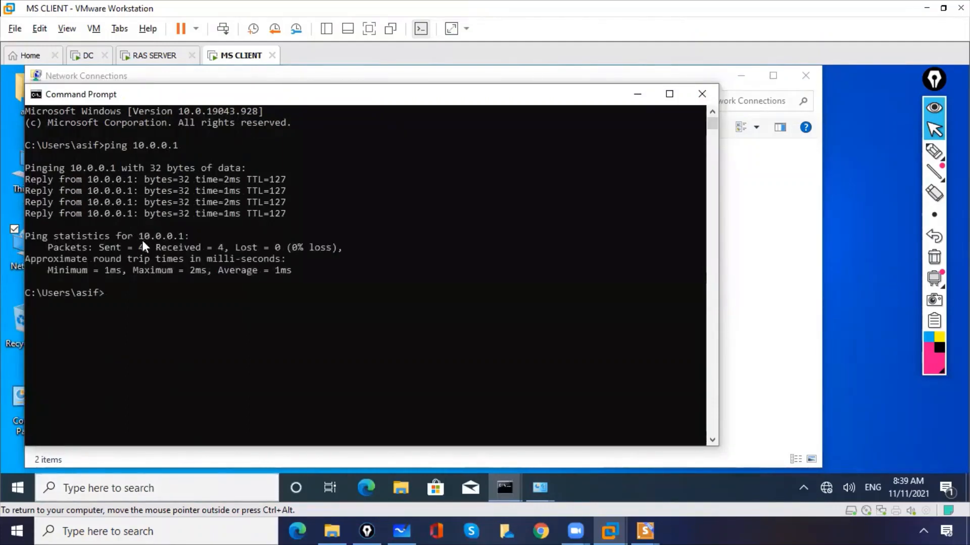
# - Adjust the Command Prompt window, then minimise it to reveal Network Connections
pyautogui.click(934, 151)
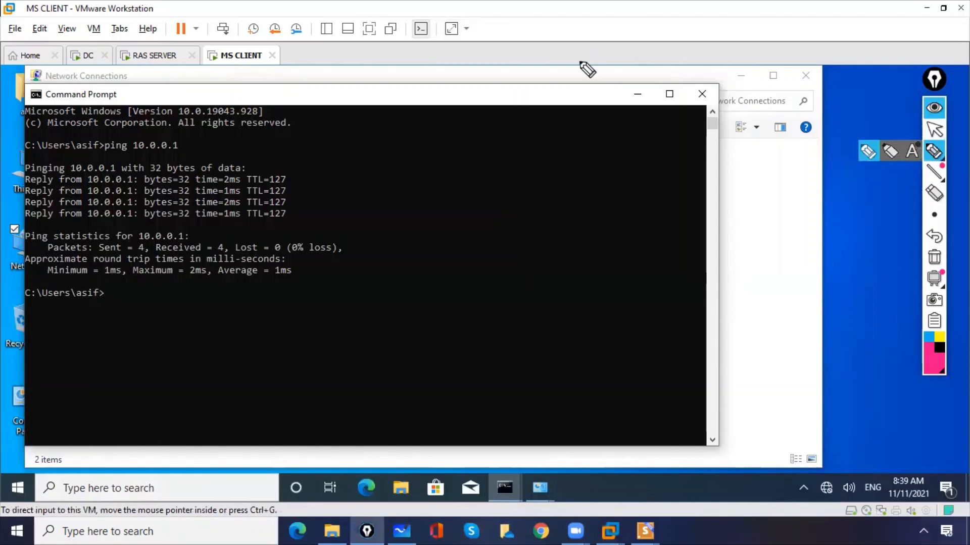
pyautogui.moveTo(227, 49)
pyautogui.mouseDown()
pyautogui.moveTo(230, 76)
pyautogui.moveTo(237, 37)
pyautogui.mouseUp()
pyautogui.moveTo(205, 3); pyautogui.dragTo(230, 35)
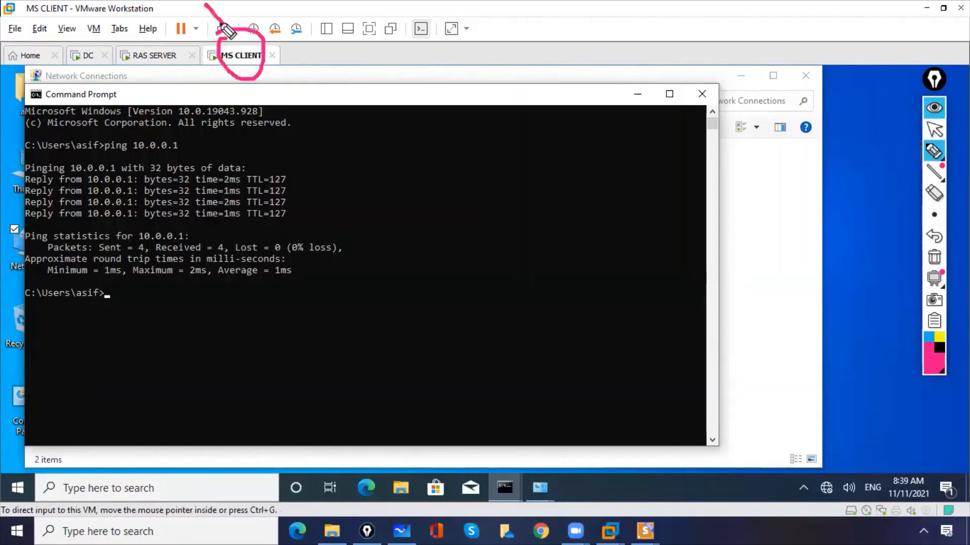
pyautogui.moveTo(82, 41); pyautogui.dragTo(76, 57)
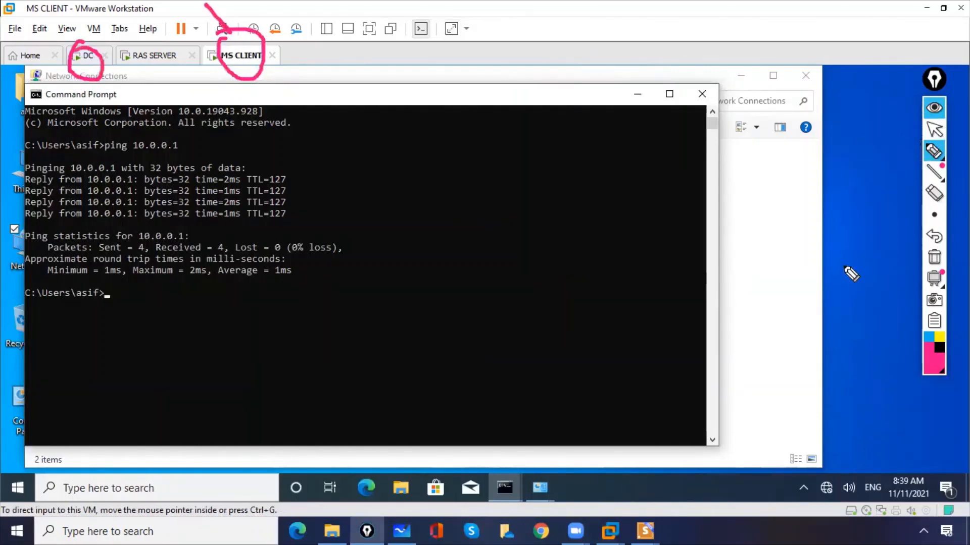
pyautogui.click(934, 257)
pyautogui.click(934, 130)
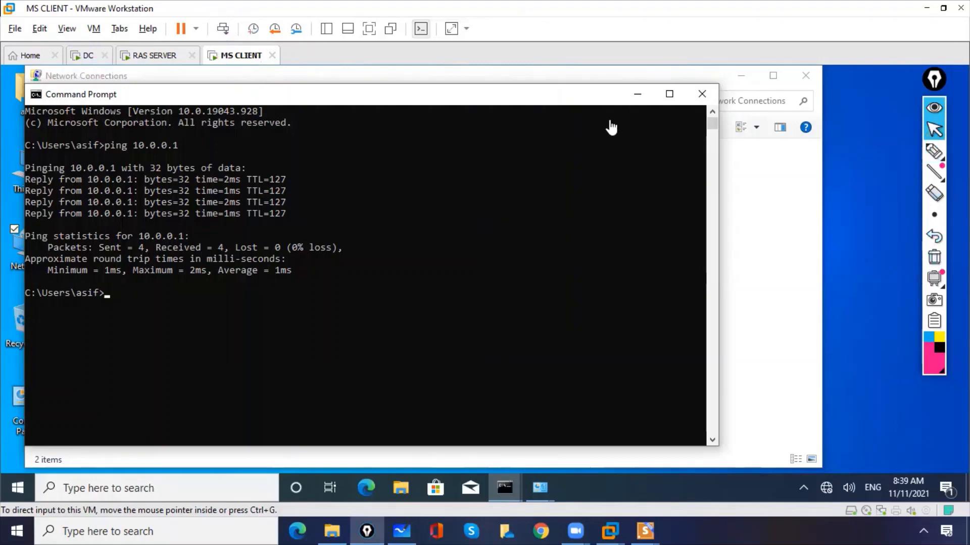
pyautogui.click(635, 95)
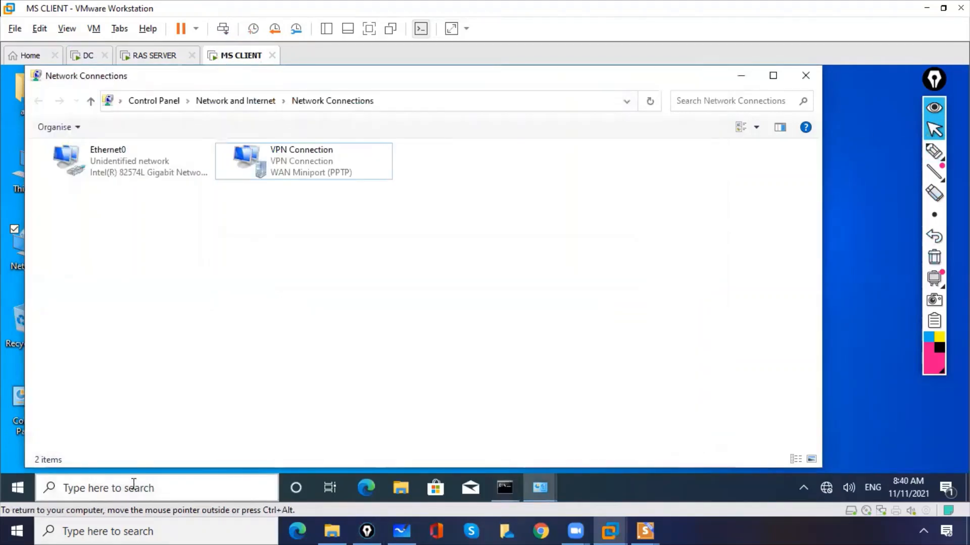
# - Launch Remote Desktop Connection with mstsc and connect to 10.0.0.1
pyautogui.click(134, 485)
pyautogui.write('mst')
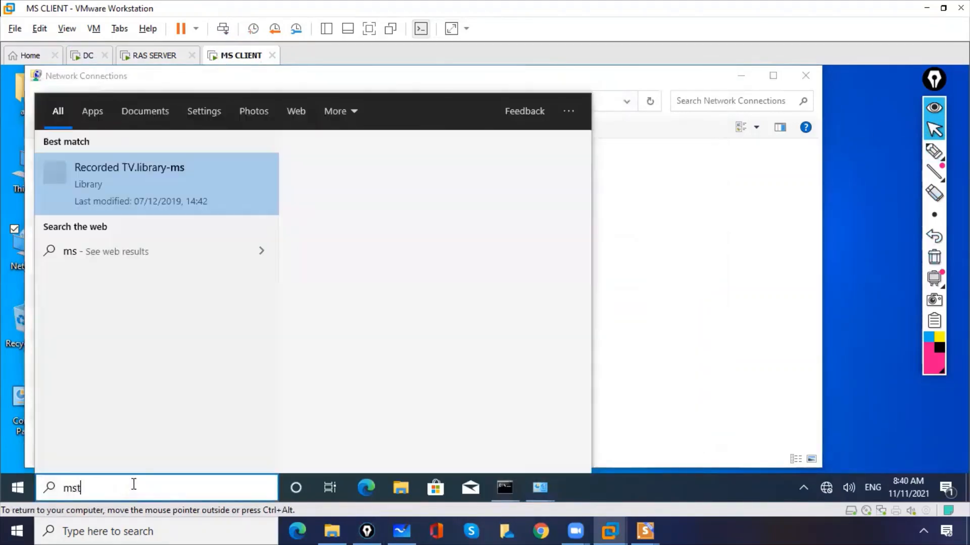
pyautogui.write('sc')
pyautogui.press('Return')
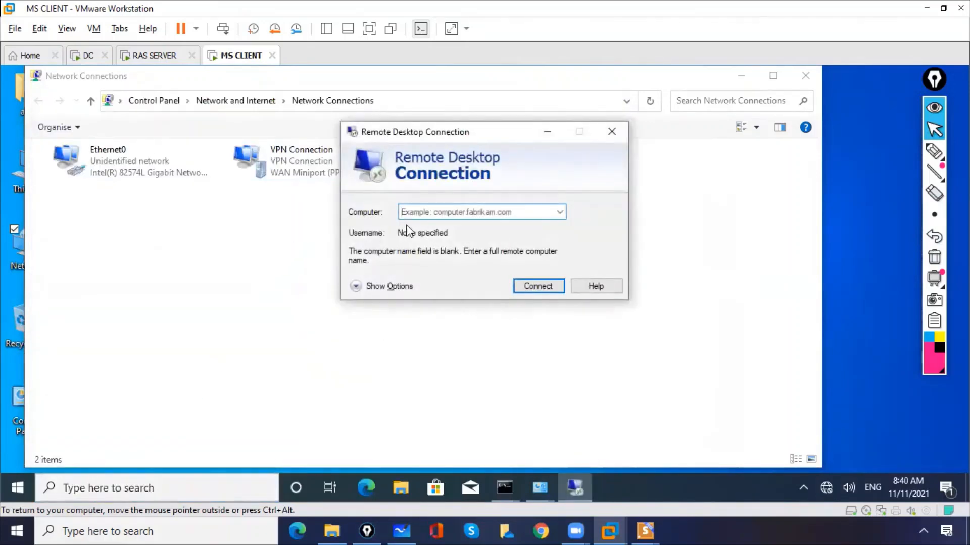
pyautogui.write('10.0.0.1')
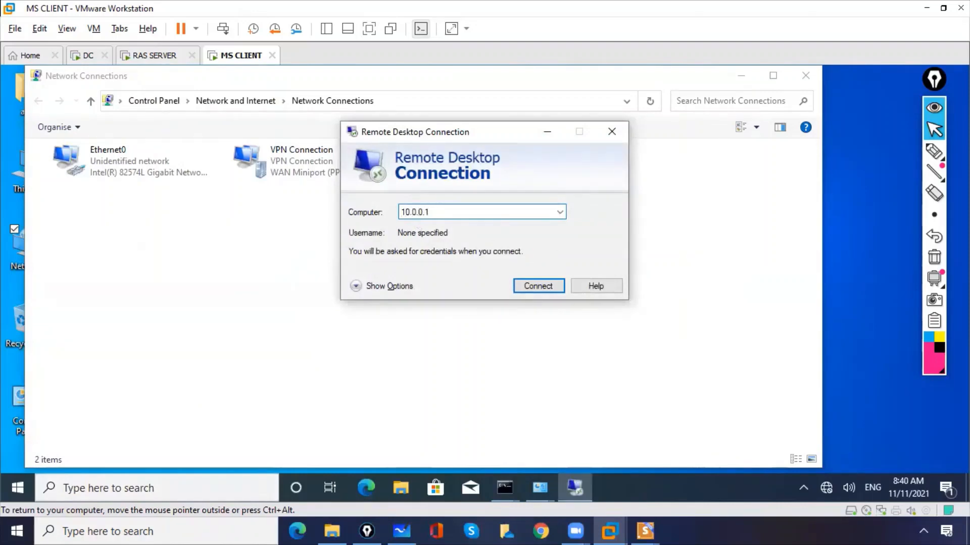
pyautogui.press('Return')
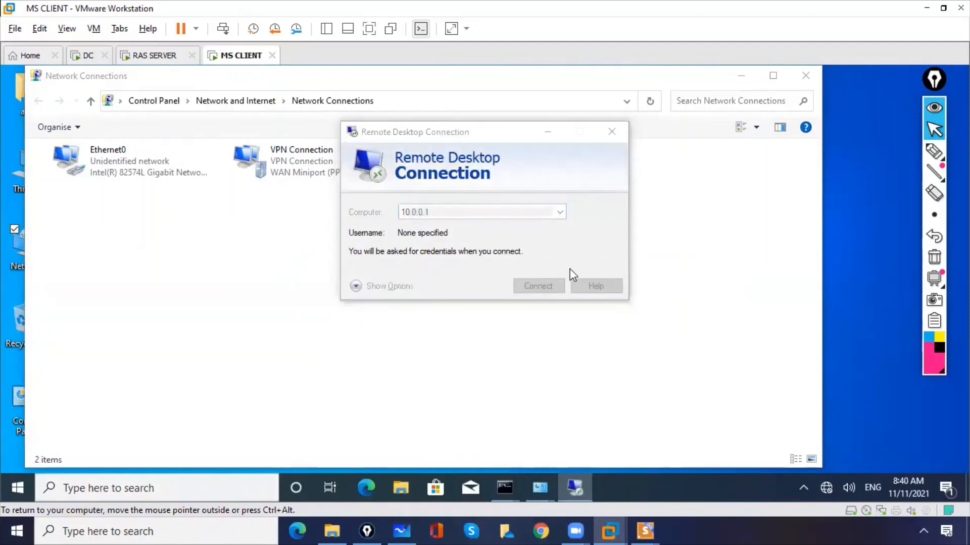
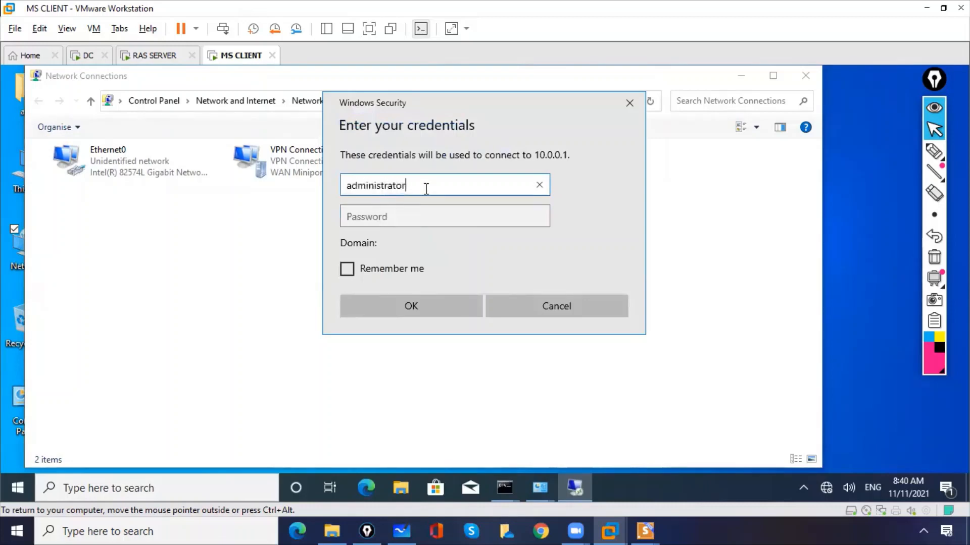
# - Sign in with the administrator credentials, then minimise the RDP session and Network Connections
pyautogui.press('Tab')
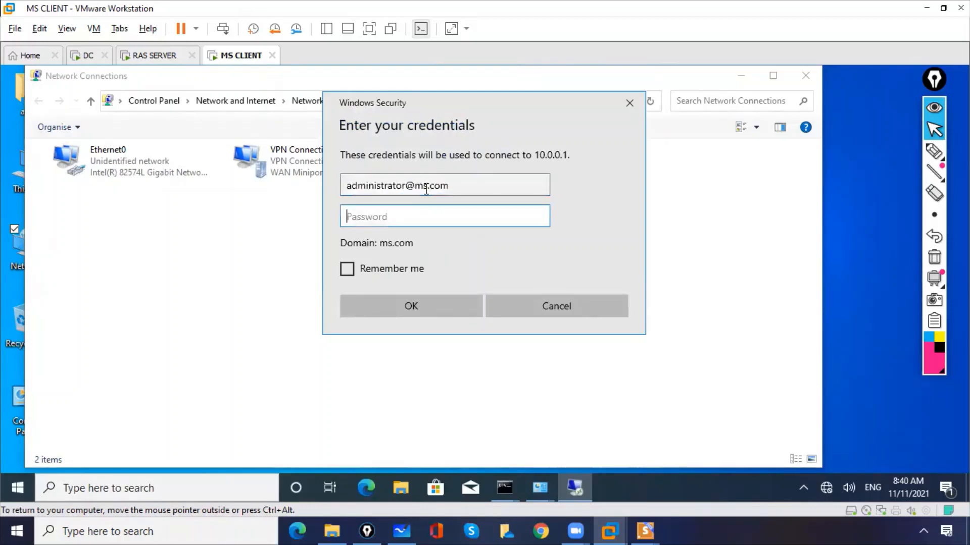
pyautogui.write('•••••••••')
pyautogui.click(539, 221)
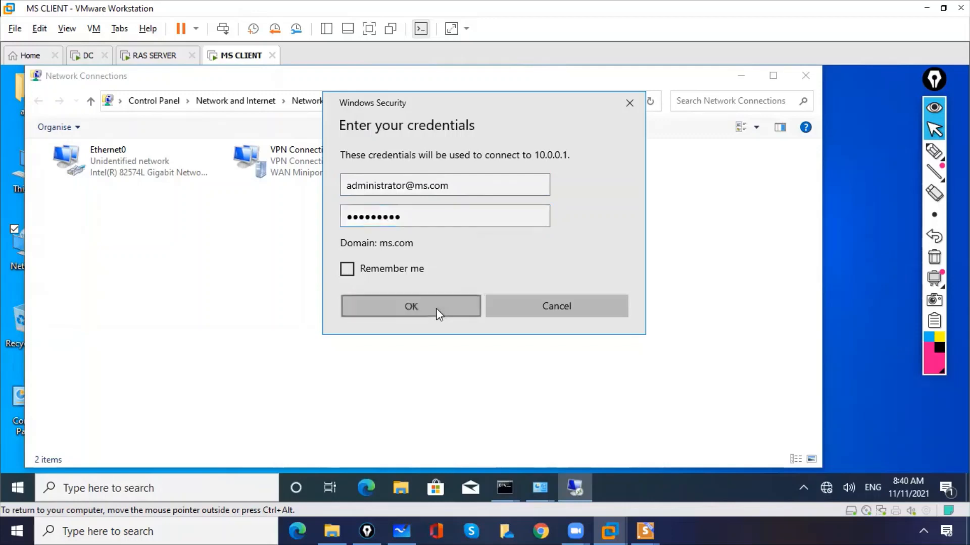
pyautogui.click(436, 308)
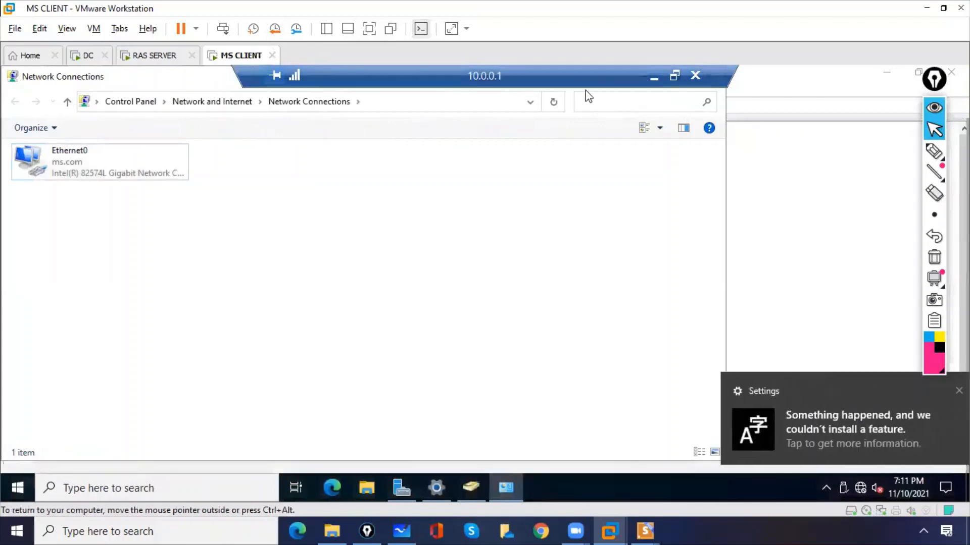
pyautogui.click(654, 79)
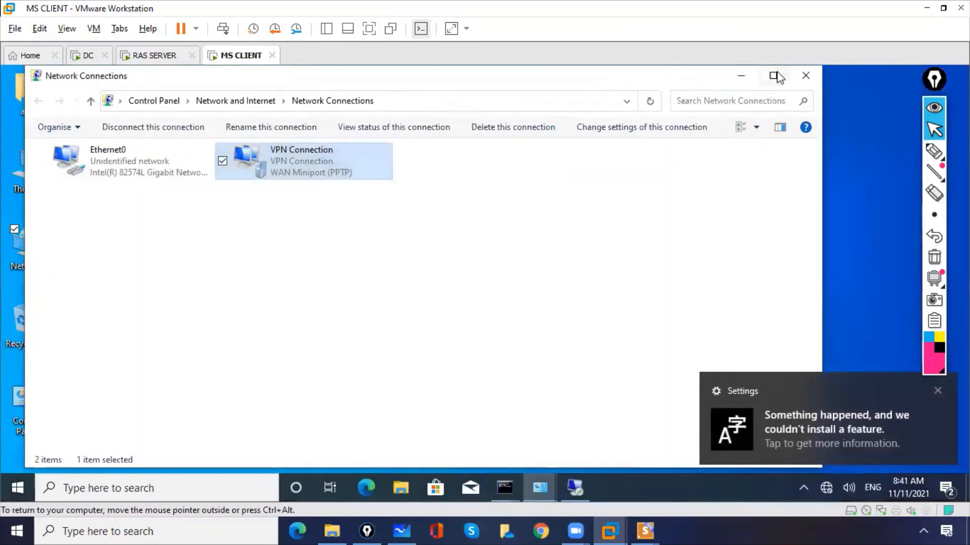
pyautogui.click(737, 77)
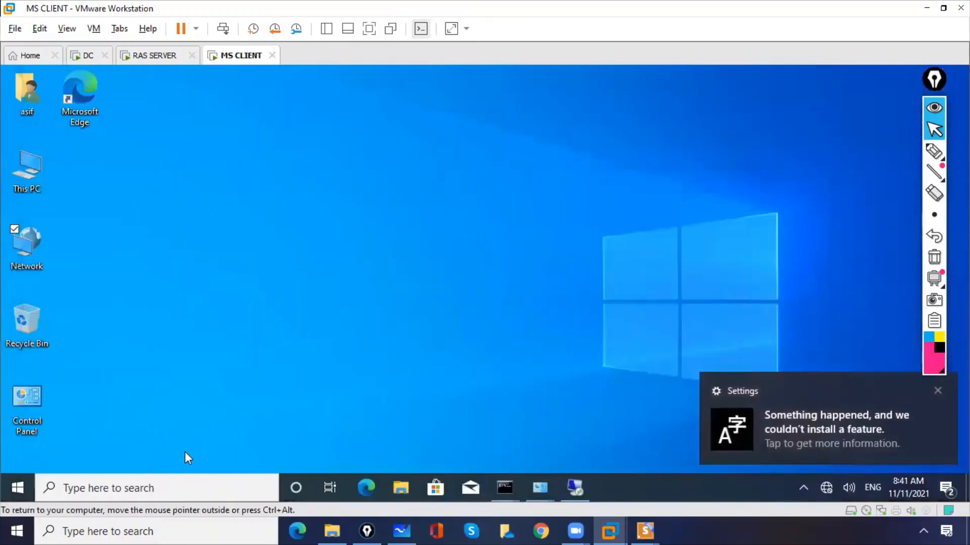
# - Browse \\10.0.0.1 to view homefolder, netlogon, Script and sysvol shares, then close it
pyautogui.click(171, 487)
pyautogui.write('\\\\')
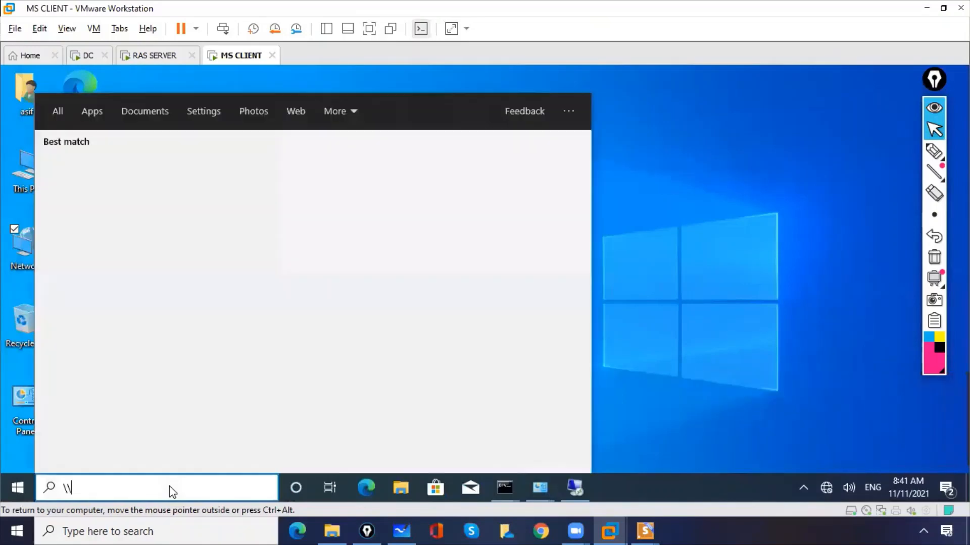
pyautogui.write('10.')
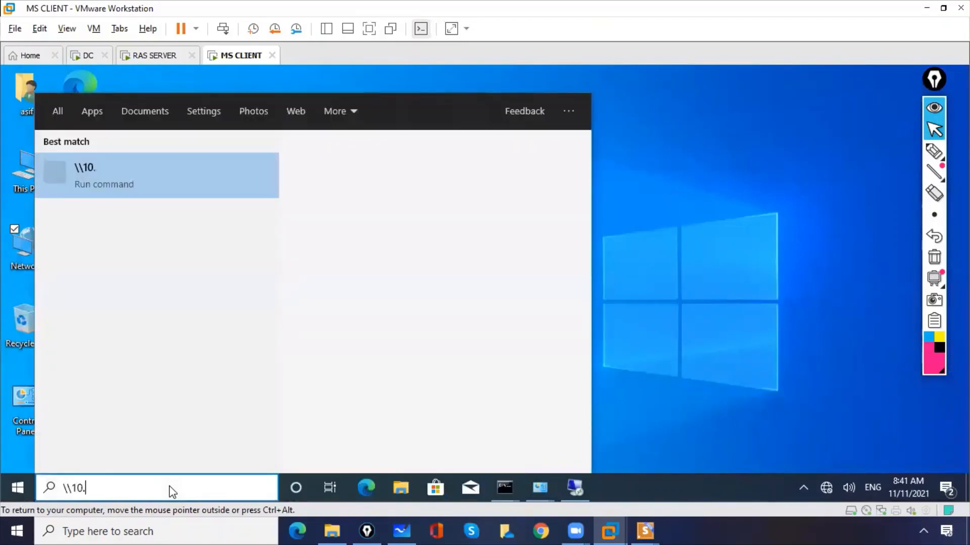
pyautogui.write('0.0..1')
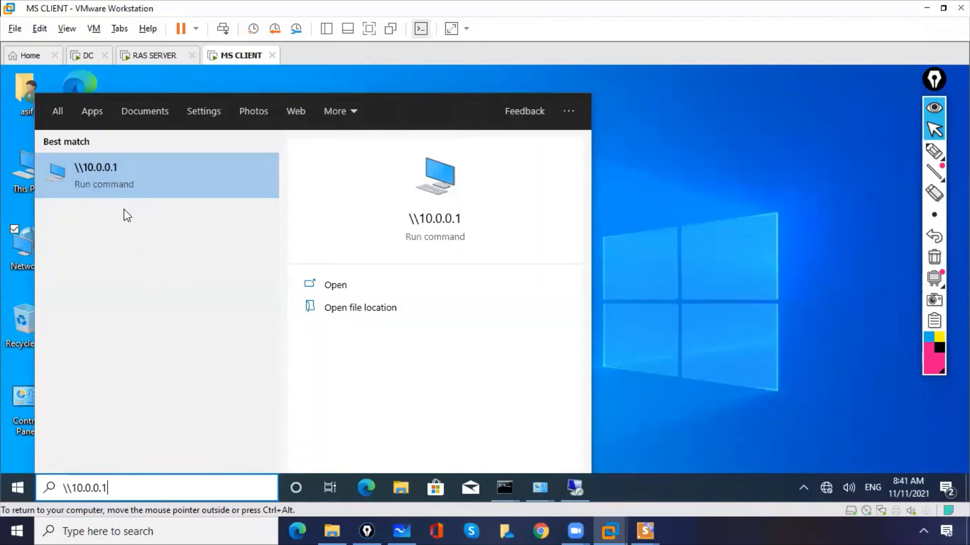
pyautogui.click(119, 185)
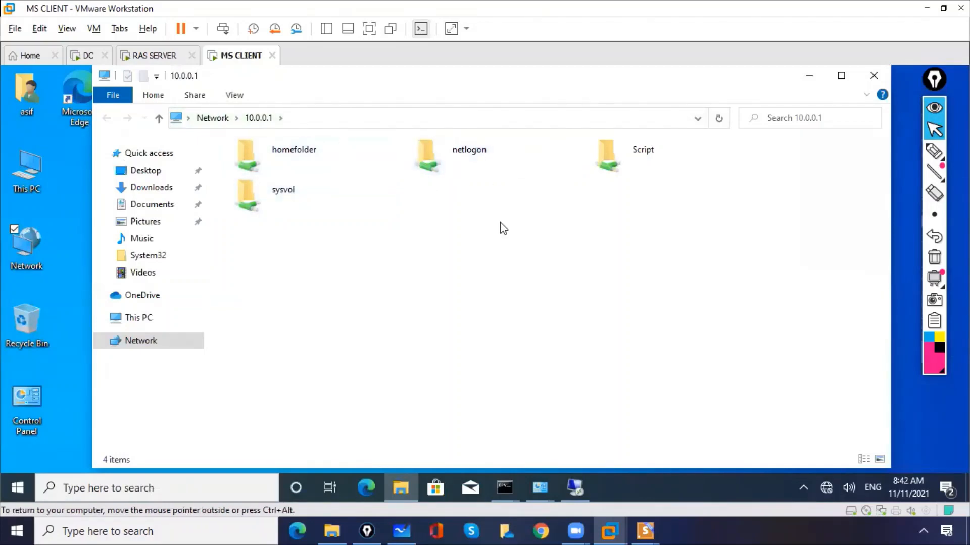
pyautogui.click(875, 77)
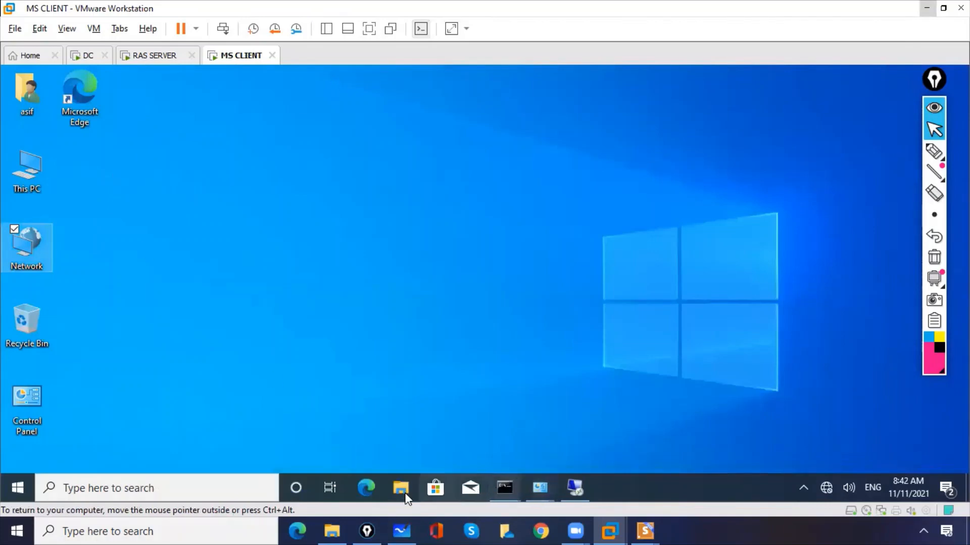
# - Open ncpa.cpl, disconnect VPN Connection from the network flyout, and minimise the window
pyautogui.click(202, 491)
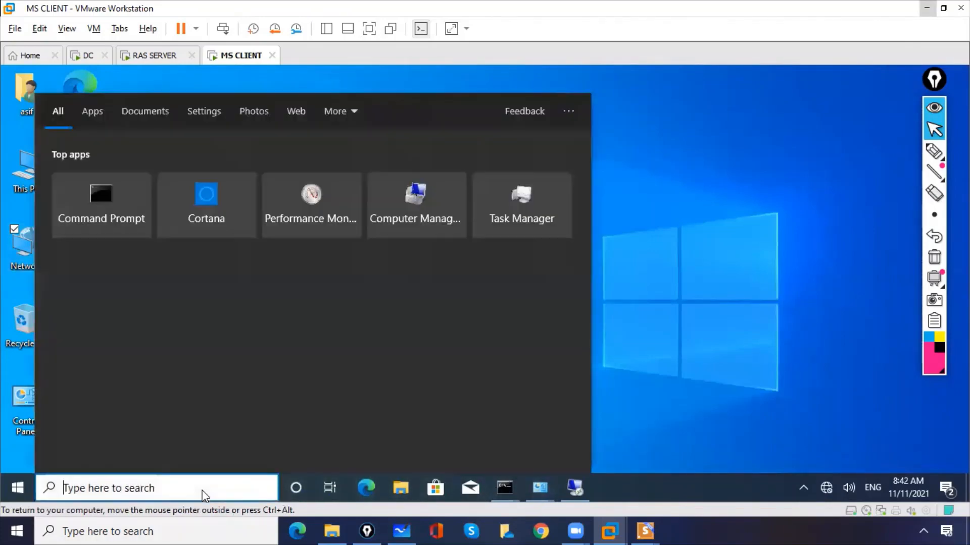
pyautogui.write('no')
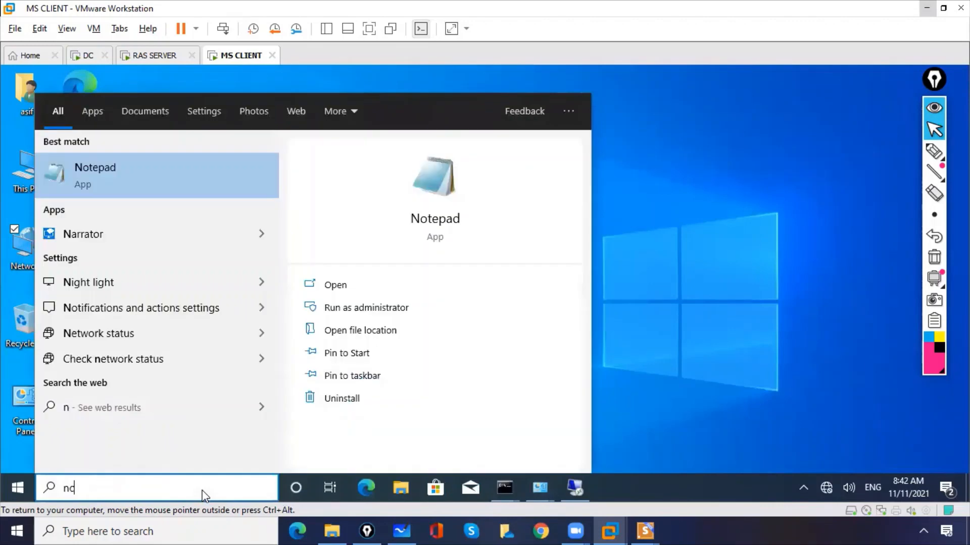
pyautogui.write('pa.cpl')
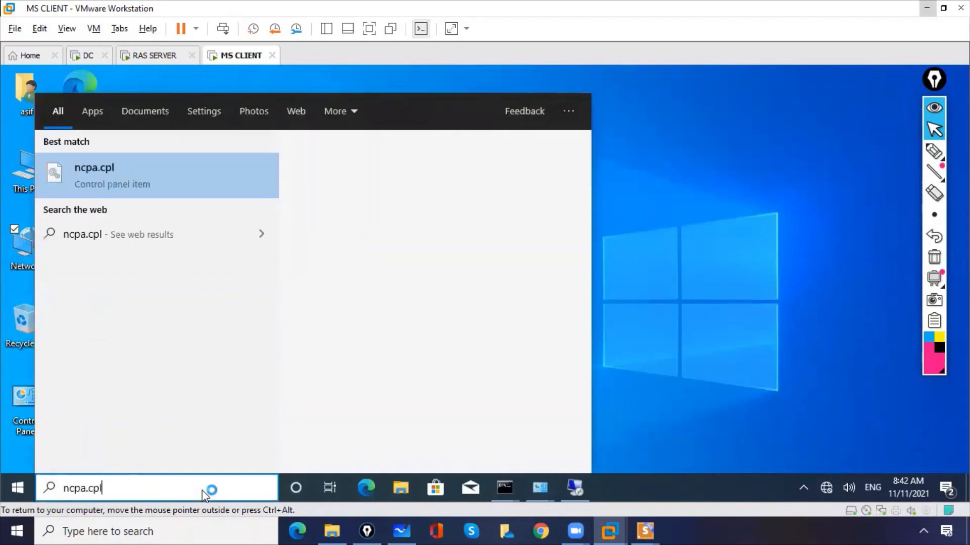
pyautogui.press('Return')
pyautogui.click(316, 182)
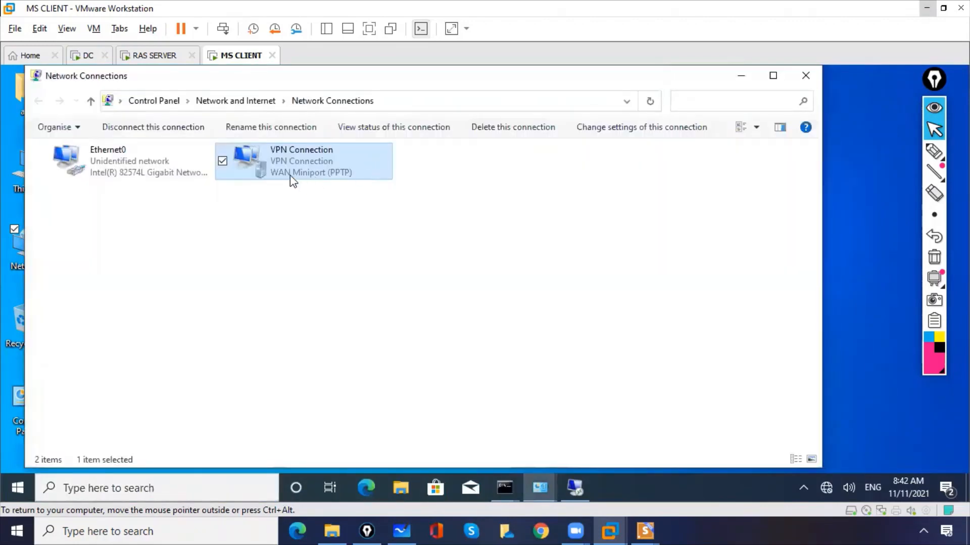
pyautogui.rightClick(290, 176)
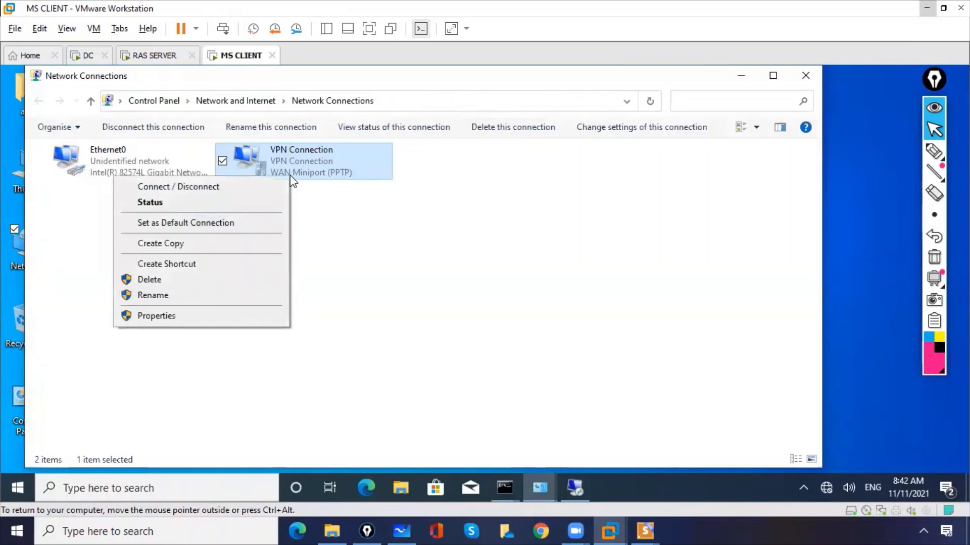
pyautogui.click(262, 190)
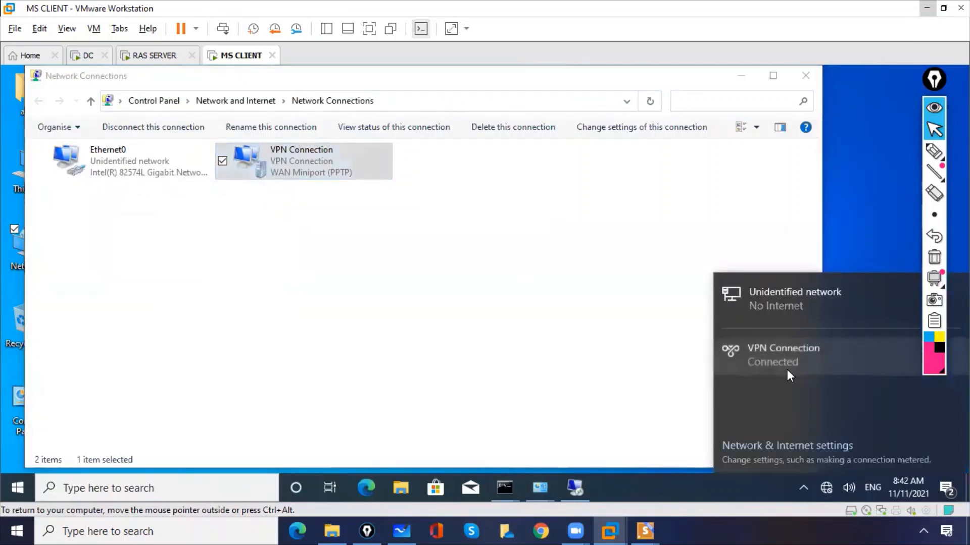
pyautogui.click(787, 362)
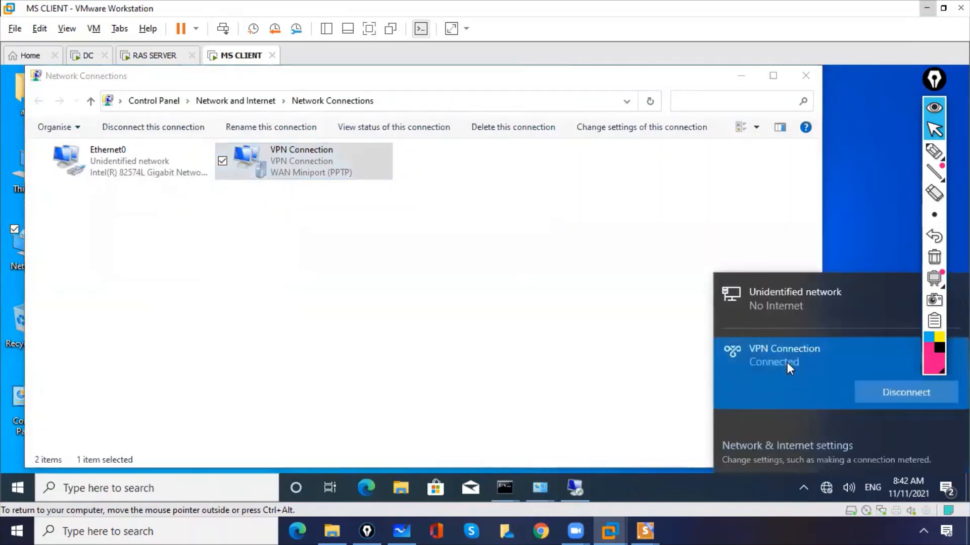
pyautogui.click(871, 390)
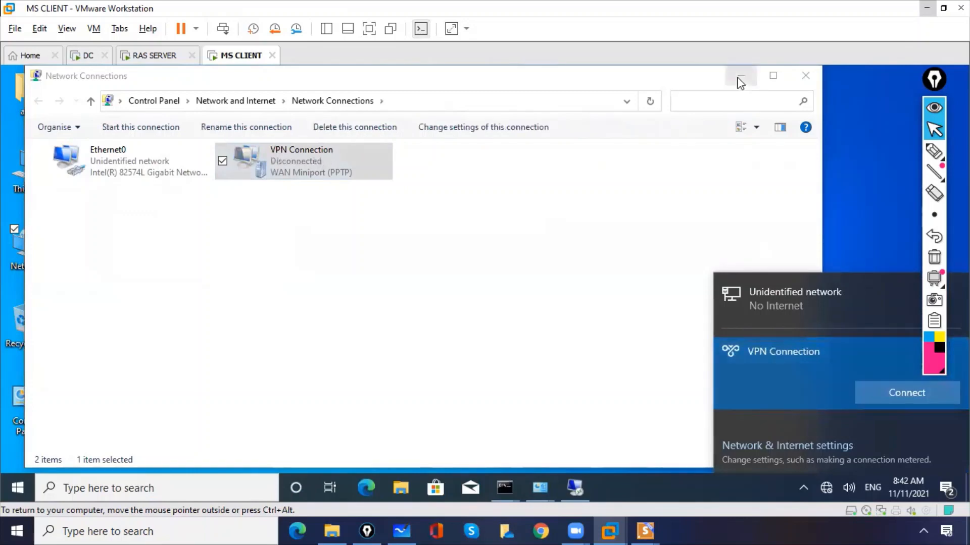
pyautogui.click(741, 80)
# - Rerun ping 10.0.0.1 in Command Prompt, which now fails with 100% packet loss
pyautogui.moveTo(511, 486)
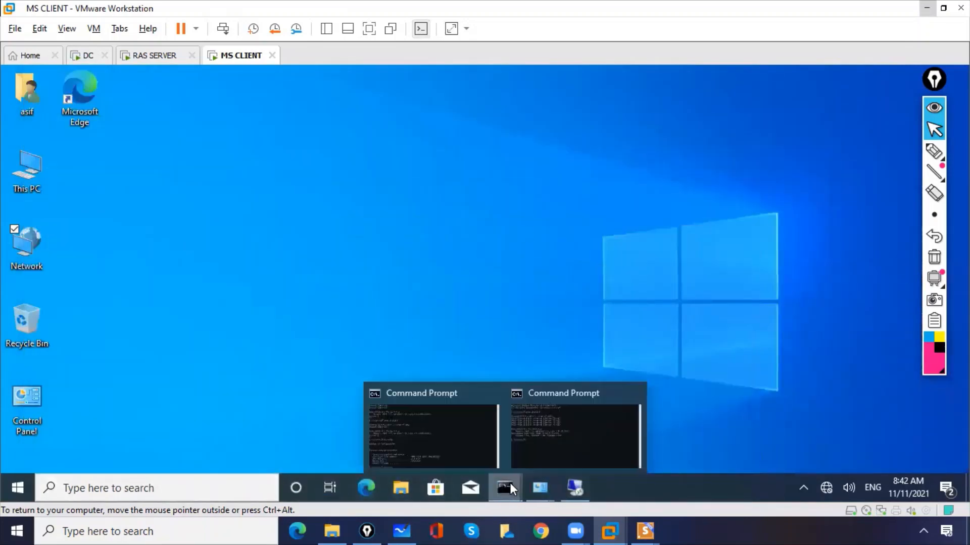
pyautogui.click(567, 435)
pyautogui.click(308, 336)
pyautogui.press('Up')
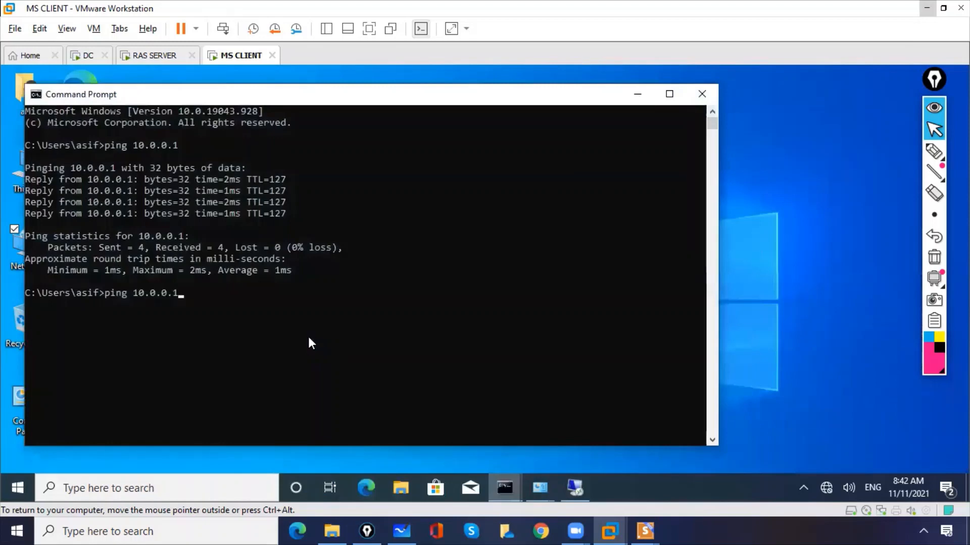
pyautogui.press('Return')
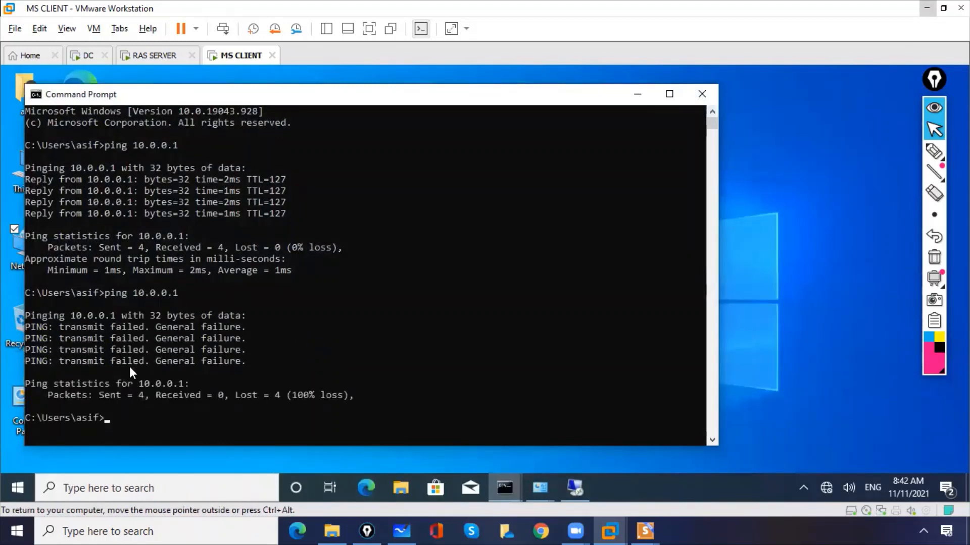
pyautogui.click(129, 494)
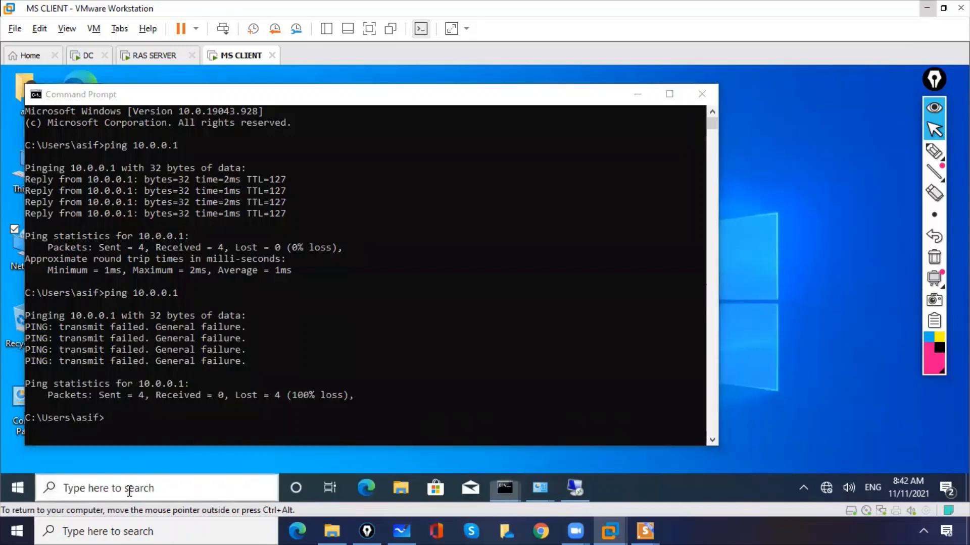
# - Try opening \\10.0.0.1, dismiss the 'Windows cannot access' error, and close Command Prompt
pyautogui.write('\\\\')
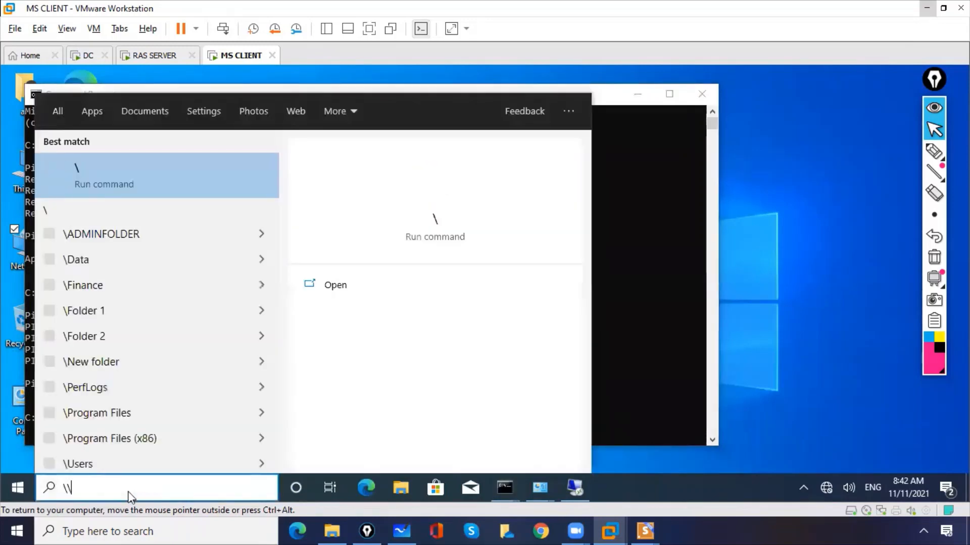
pyautogui.write('10.0.0.1')
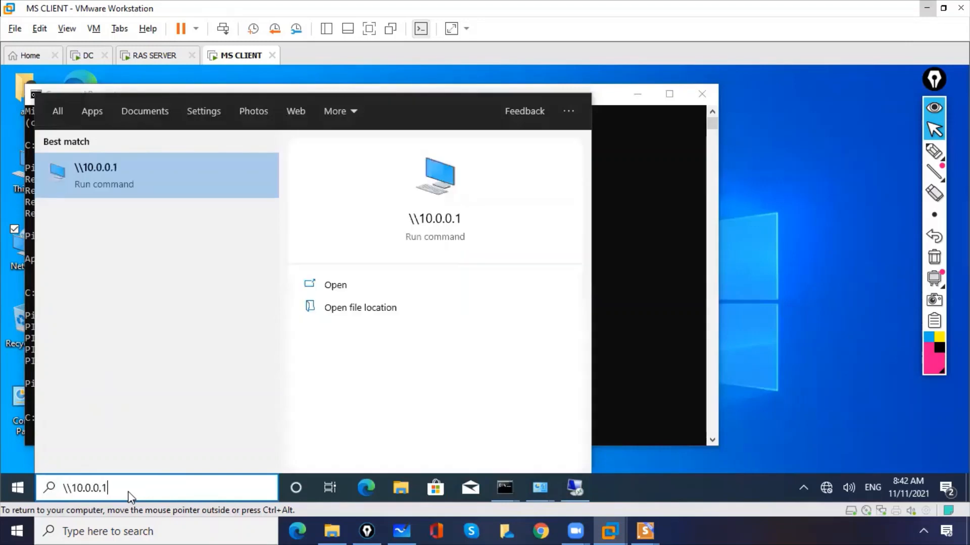
pyautogui.press('Return')
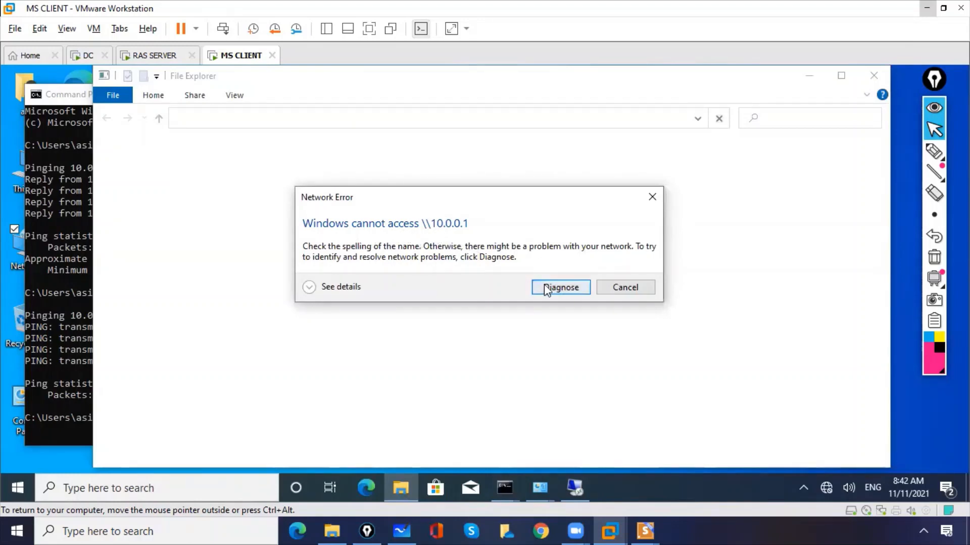
pyautogui.click(634, 292)
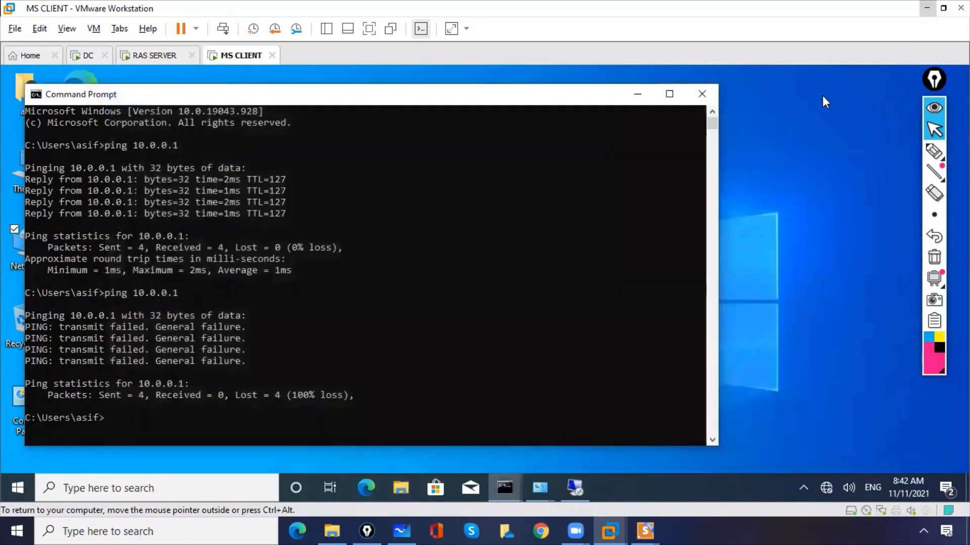
pyautogui.click(699, 96)
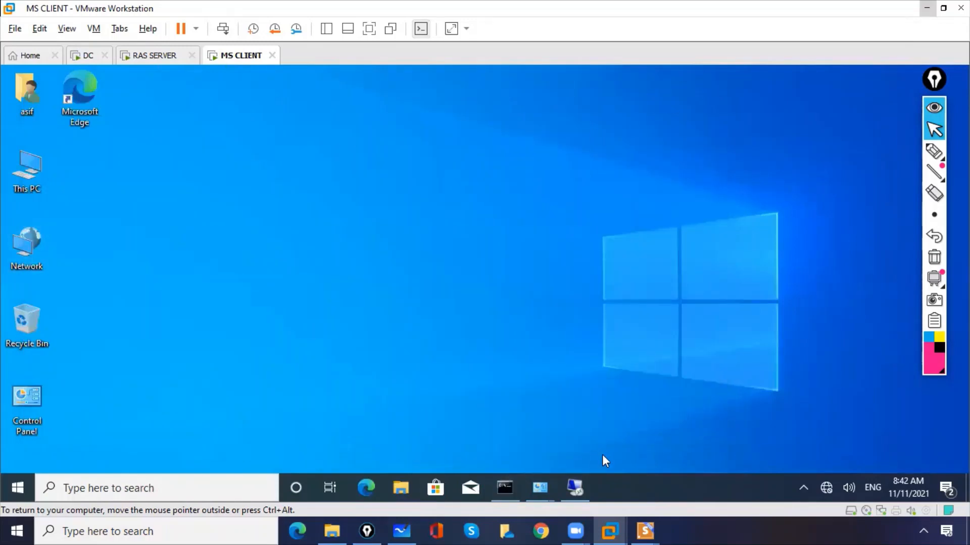
# - Bring the 10.0.0.1 Remote Desktop session forward to show its Reconnecting dialog, attempt 2 of 5
pyautogui.click(581, 481)
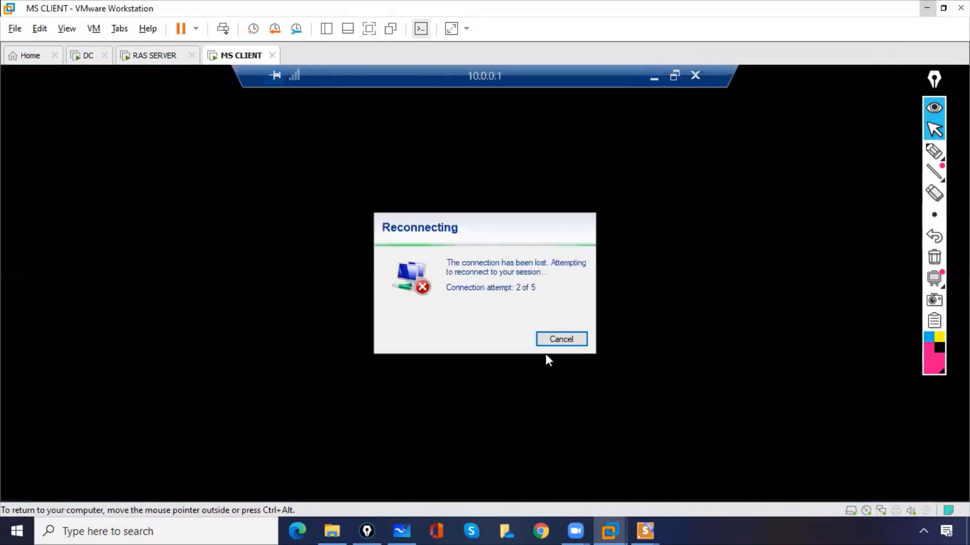
pyautogui.click(934, 151)
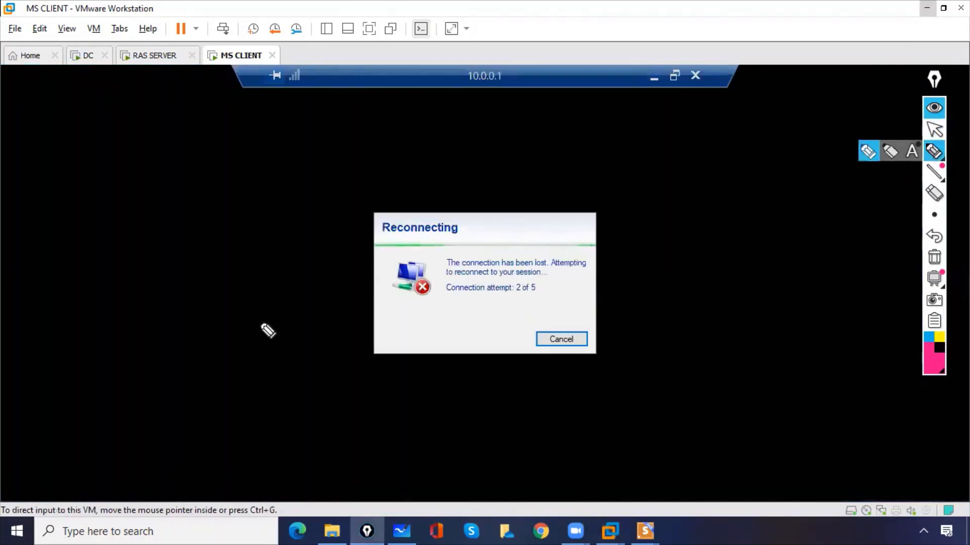
pyautogui.click(934, 130)
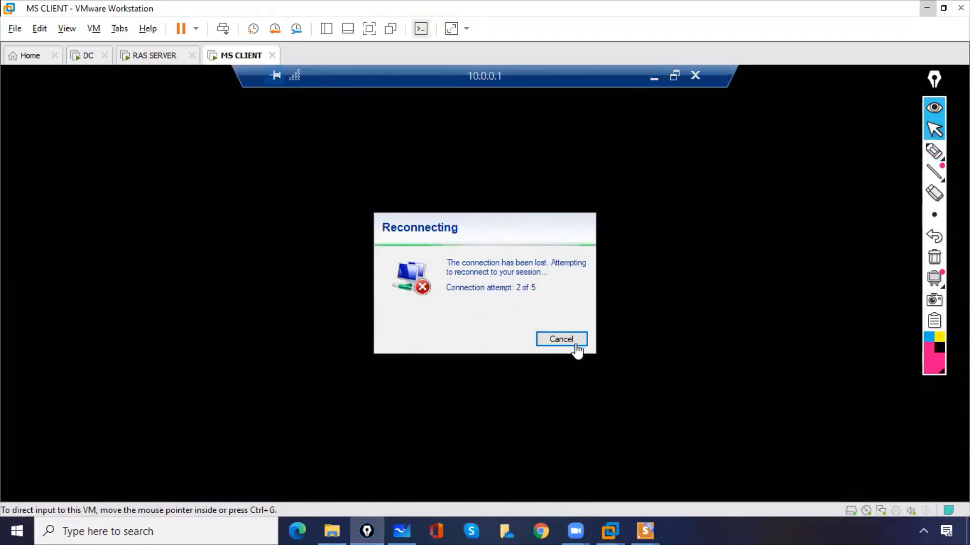